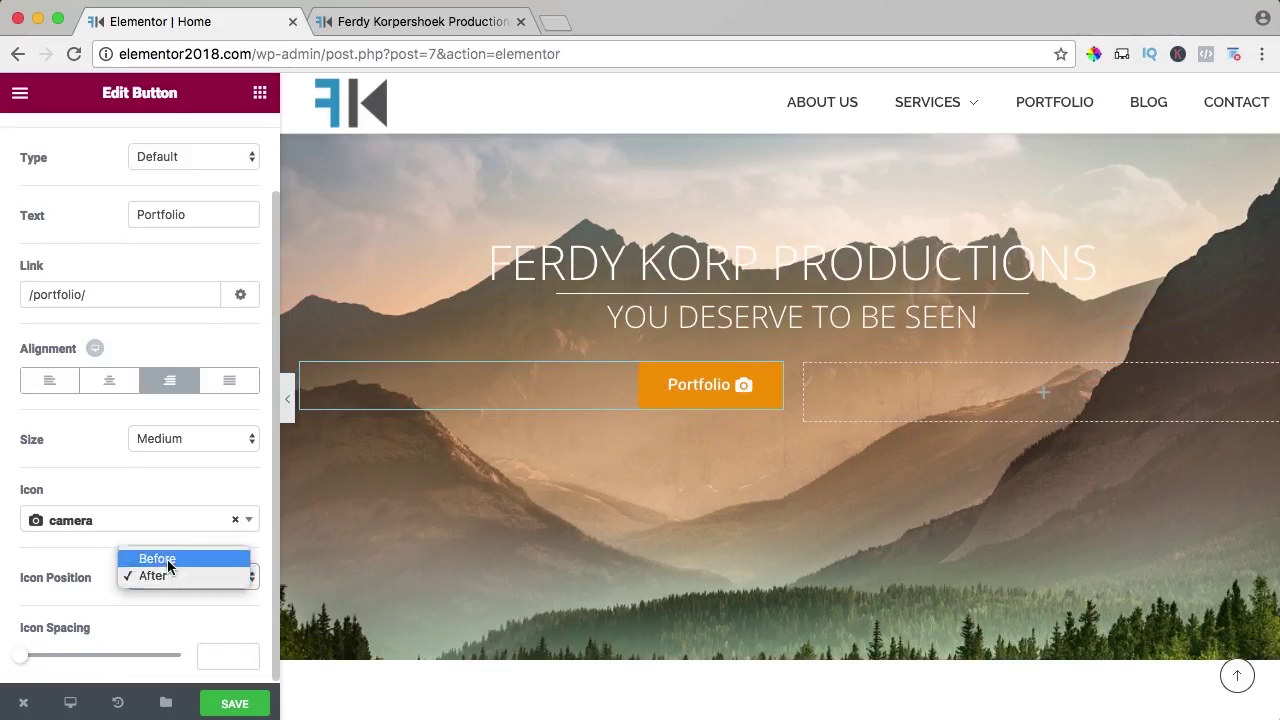
Load ferdykorp.com/elementor and start the free Elementor download, skipping the email signup
text(ykorp.c)
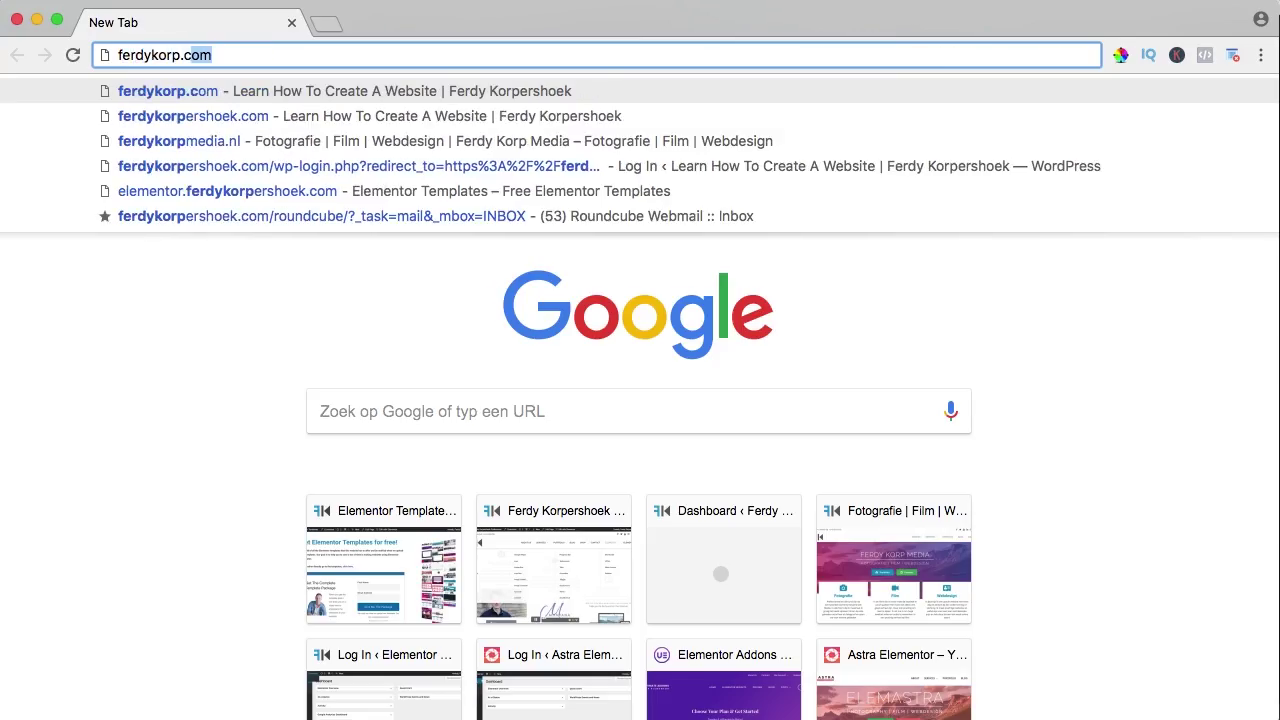
text(om/elementor)
key(Return)
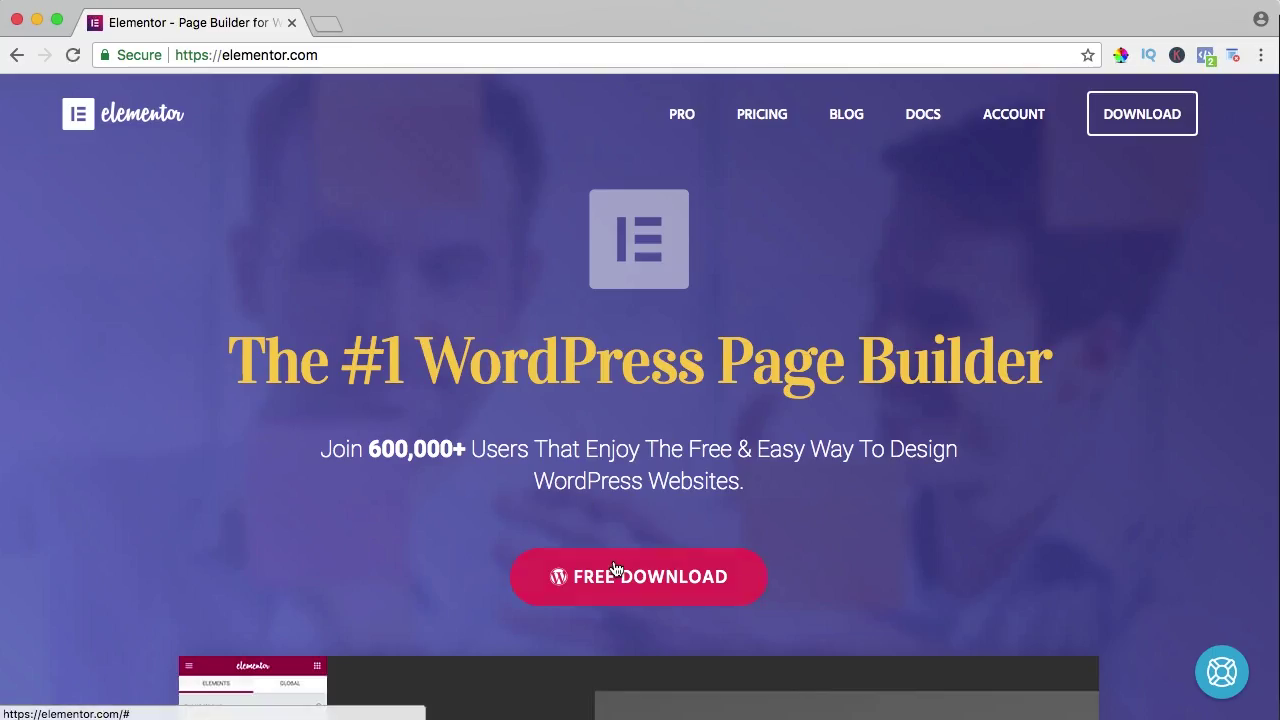
click(615, 570)
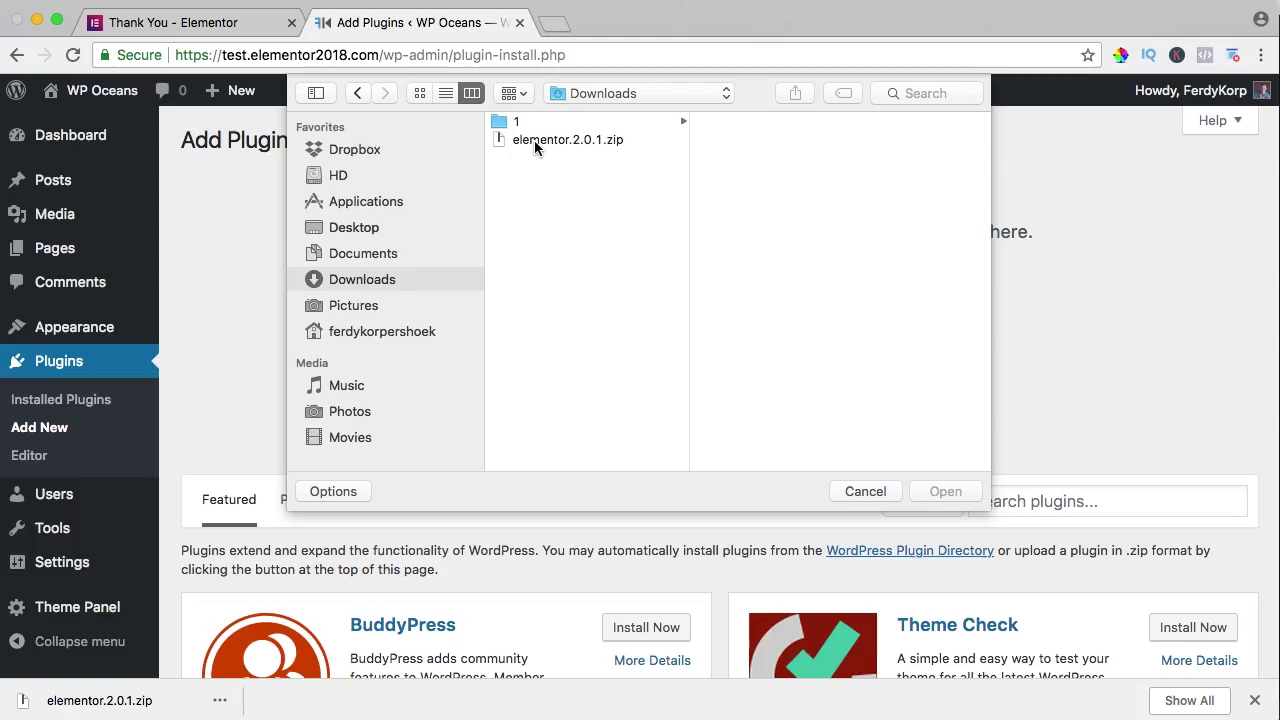
click(534, 137)
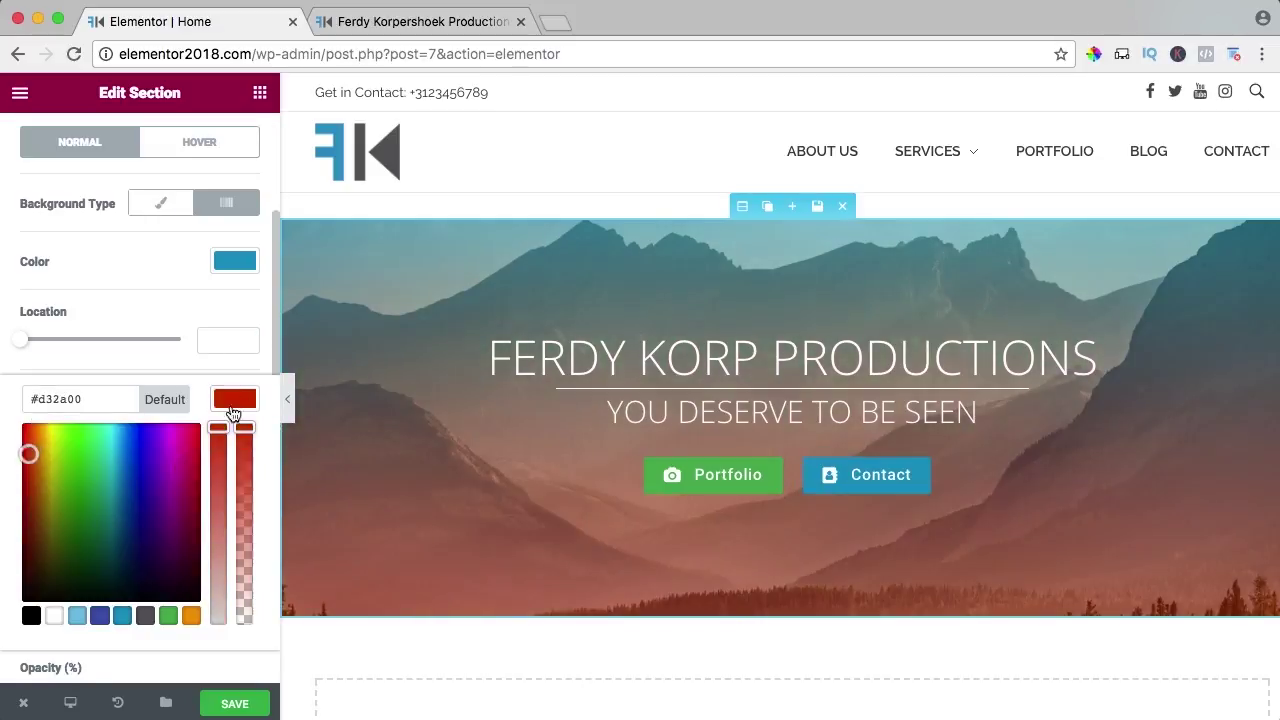
Set the gradient's second colour location to 50 and its angle to 270
mouse_move(20, 480)
mouse_down()
mouse_move(100, 480)
mouse_move(117, 517)
mouse_move(143, 517)
mouse_up()
scroll(140, 400, down, 2)
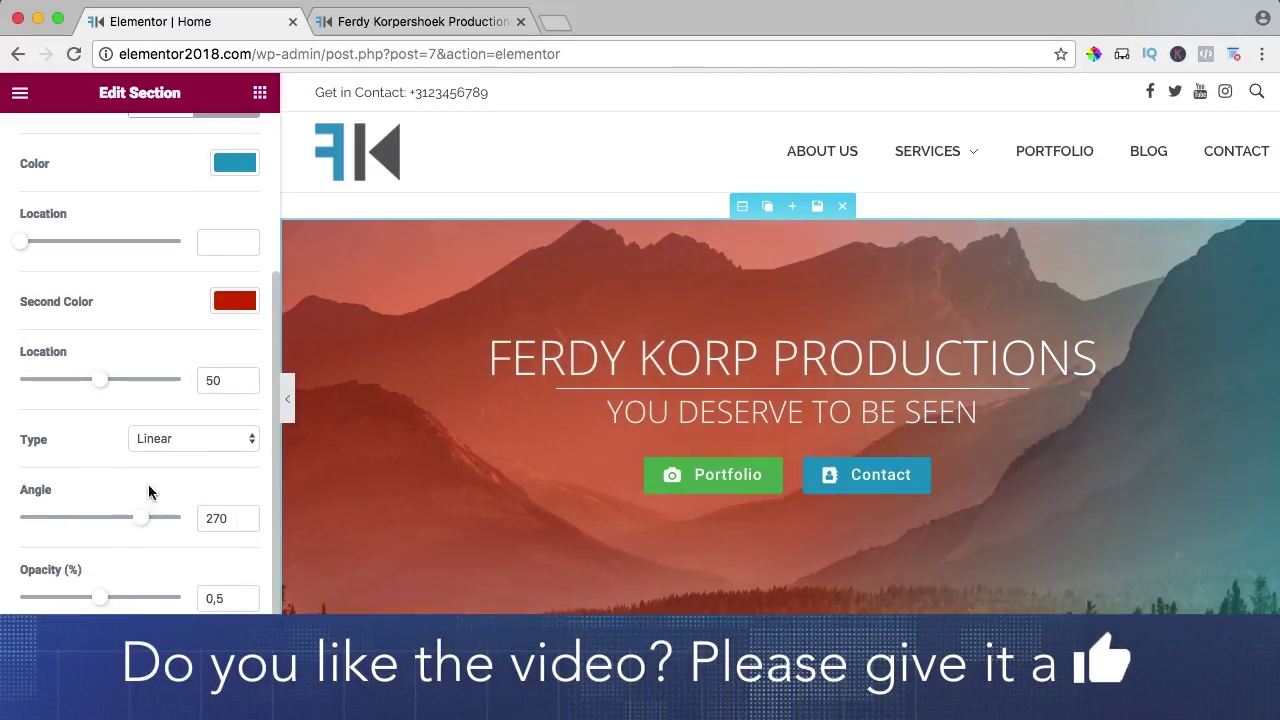
drag(100, 380, 134, 380)
scroll(140, 400, down, 1)
click(167, 655)
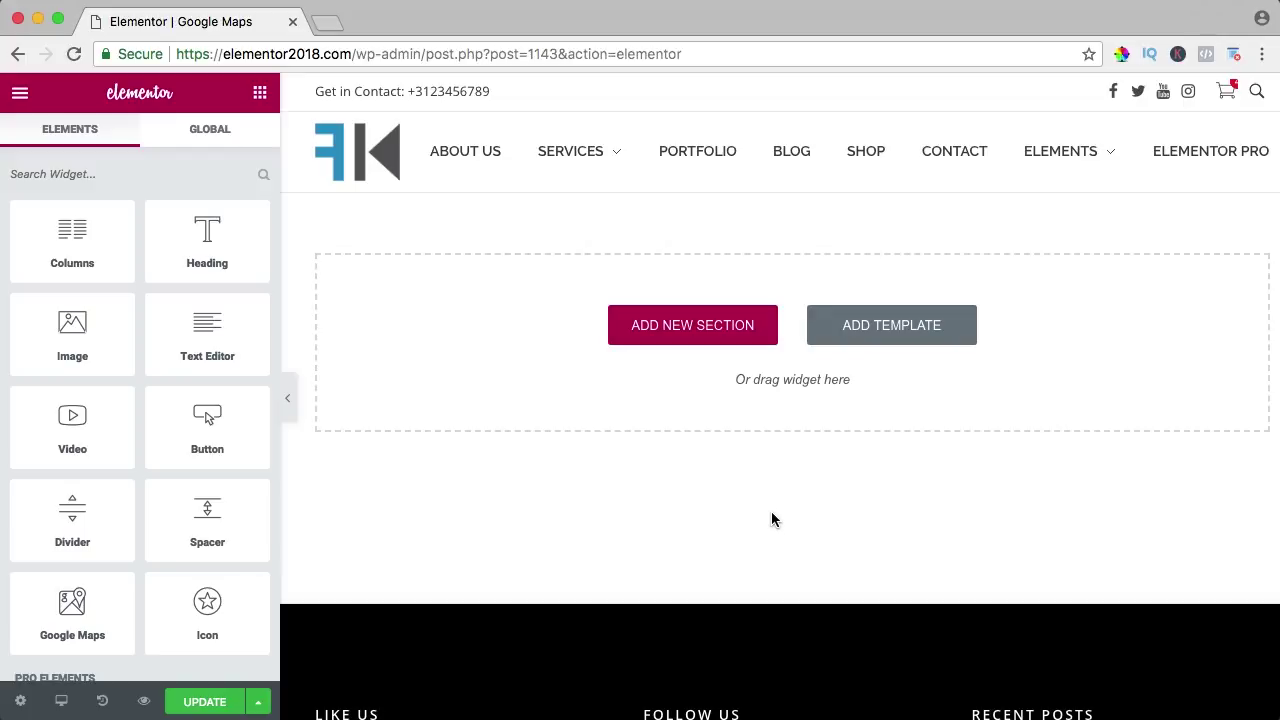
Add a two-column section and drop a Google Maps widget into its left column
click(690, 330)
click(631, 364)
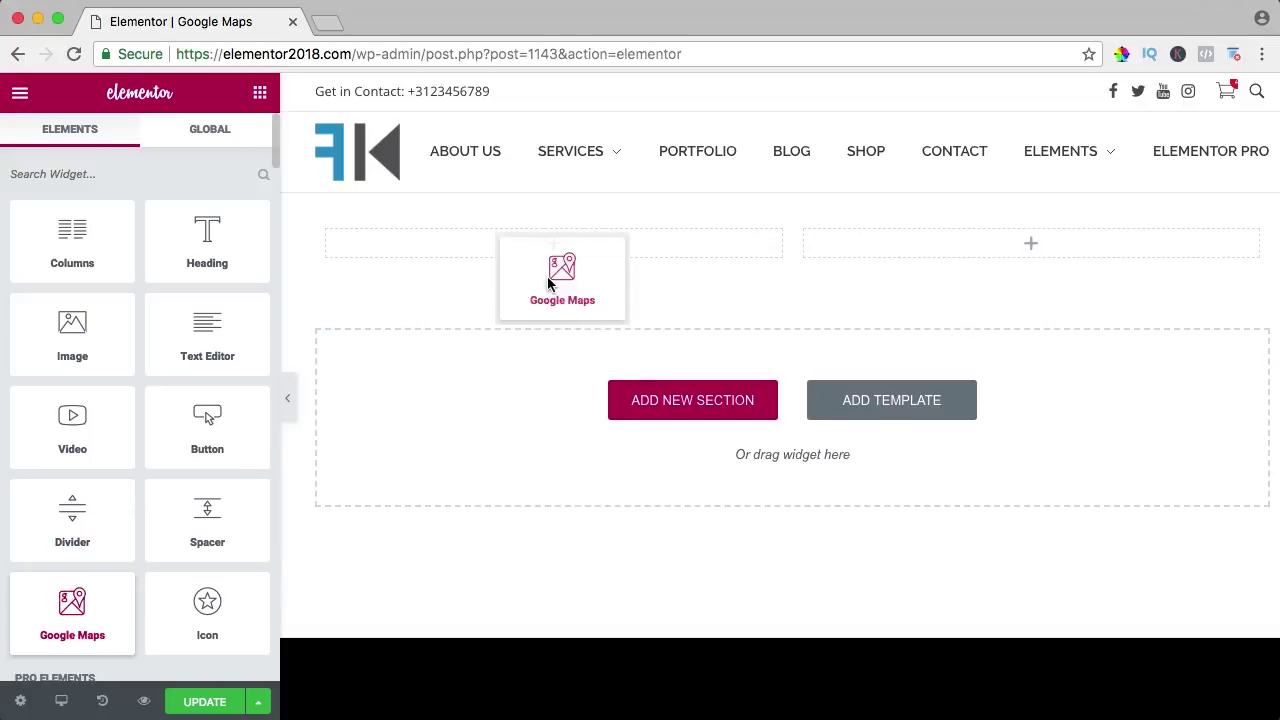
drag(60, 615, 577, 232)
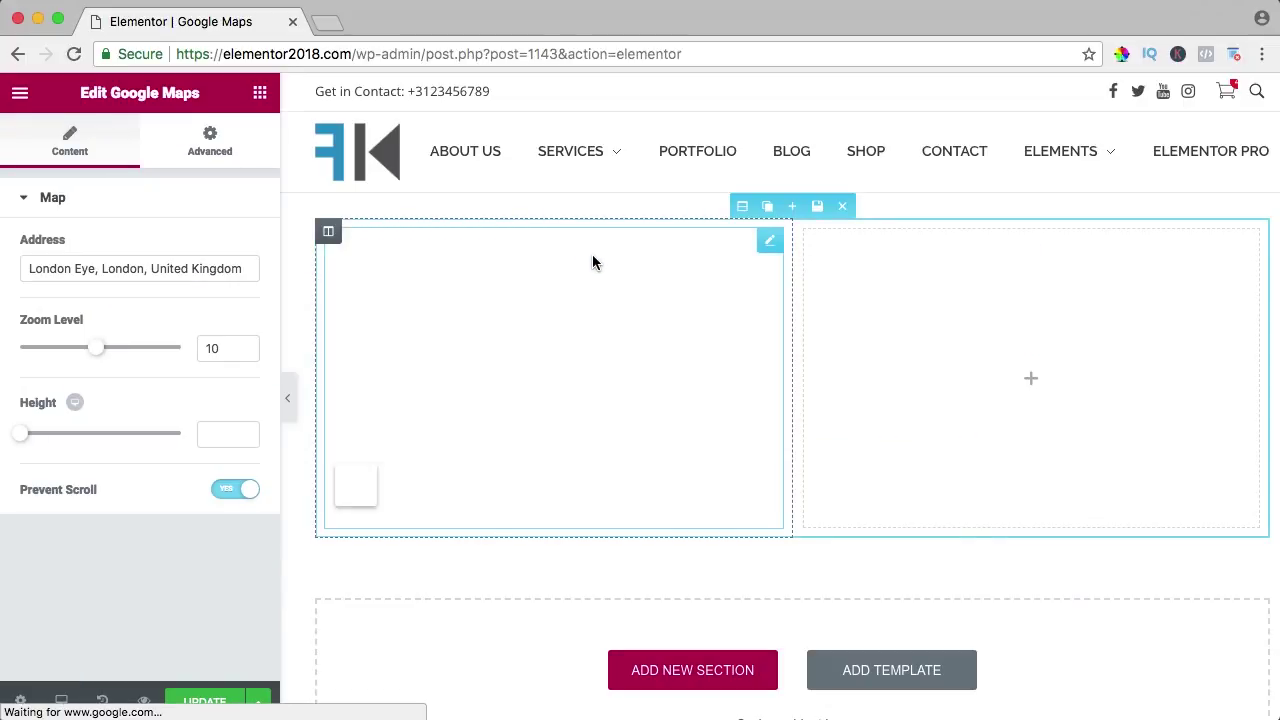
Point the map to 'Camps Bay, Cape Town' at zoom level 14 with height 483
triple_click(94, 268)
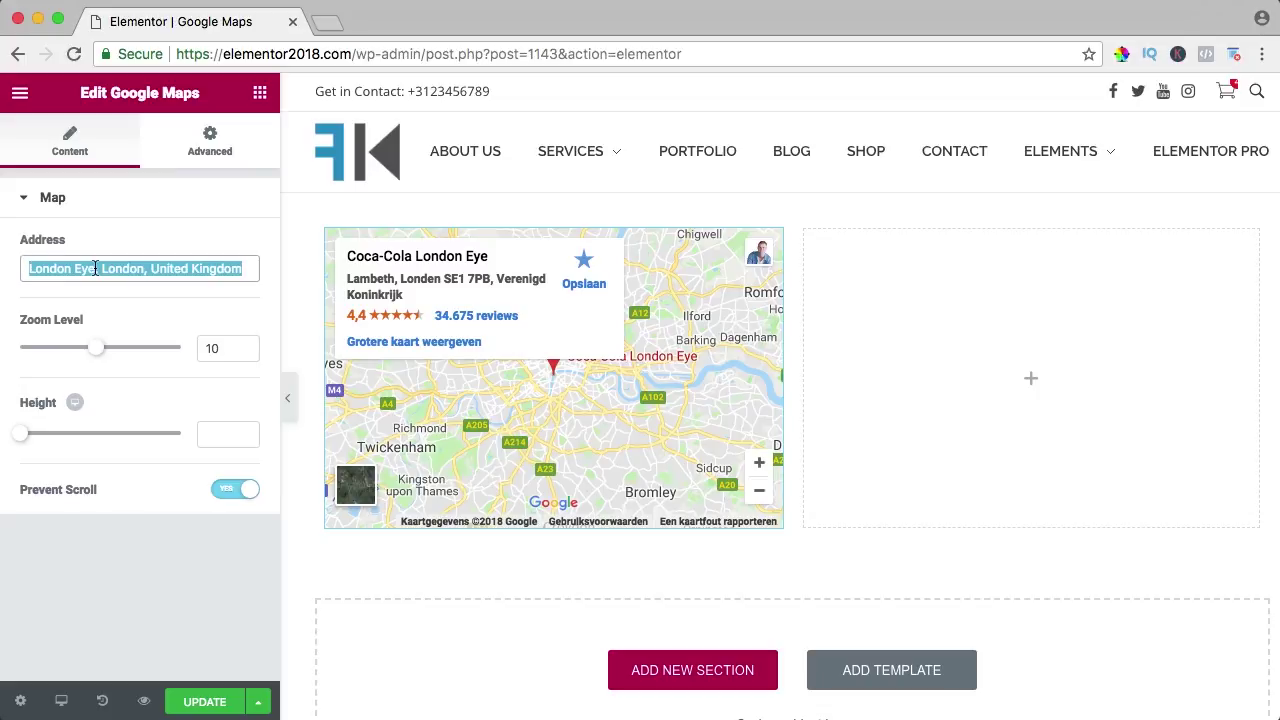
text(Ca)
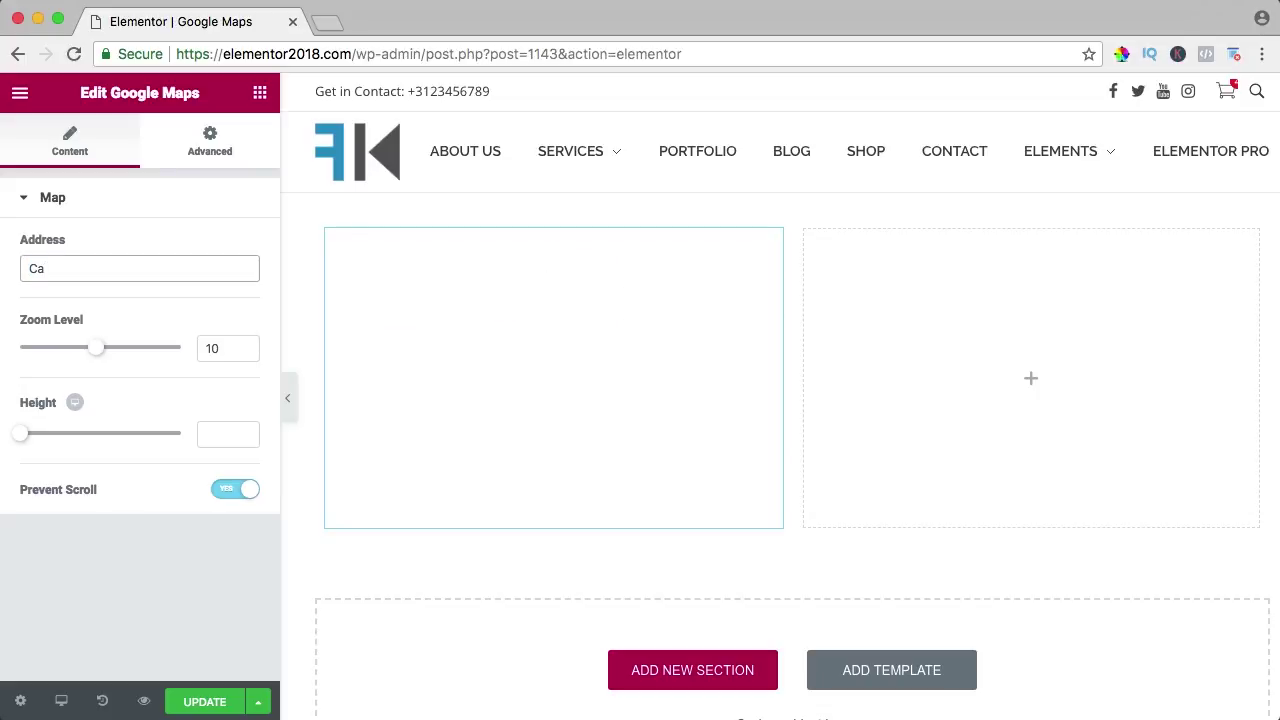
text(mps Bay, Cape Town)
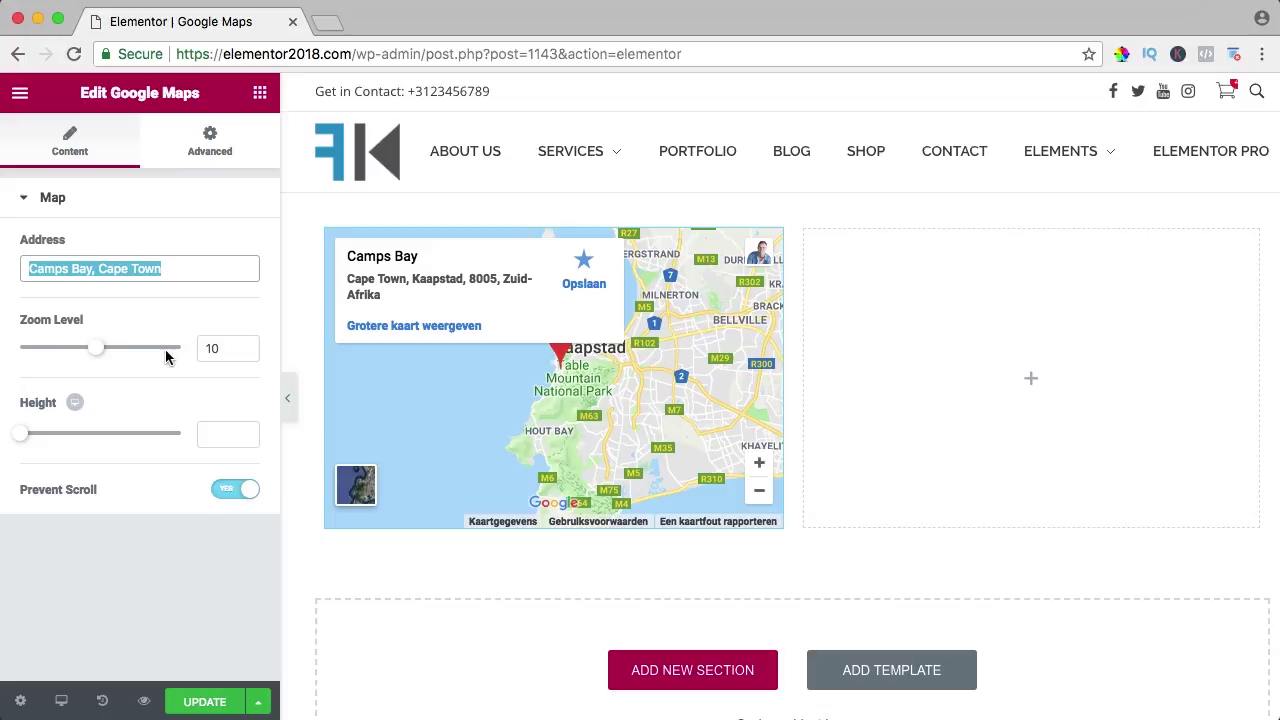
drag(90, 357, 128, 357)
drag(24, 442, 75, 447)
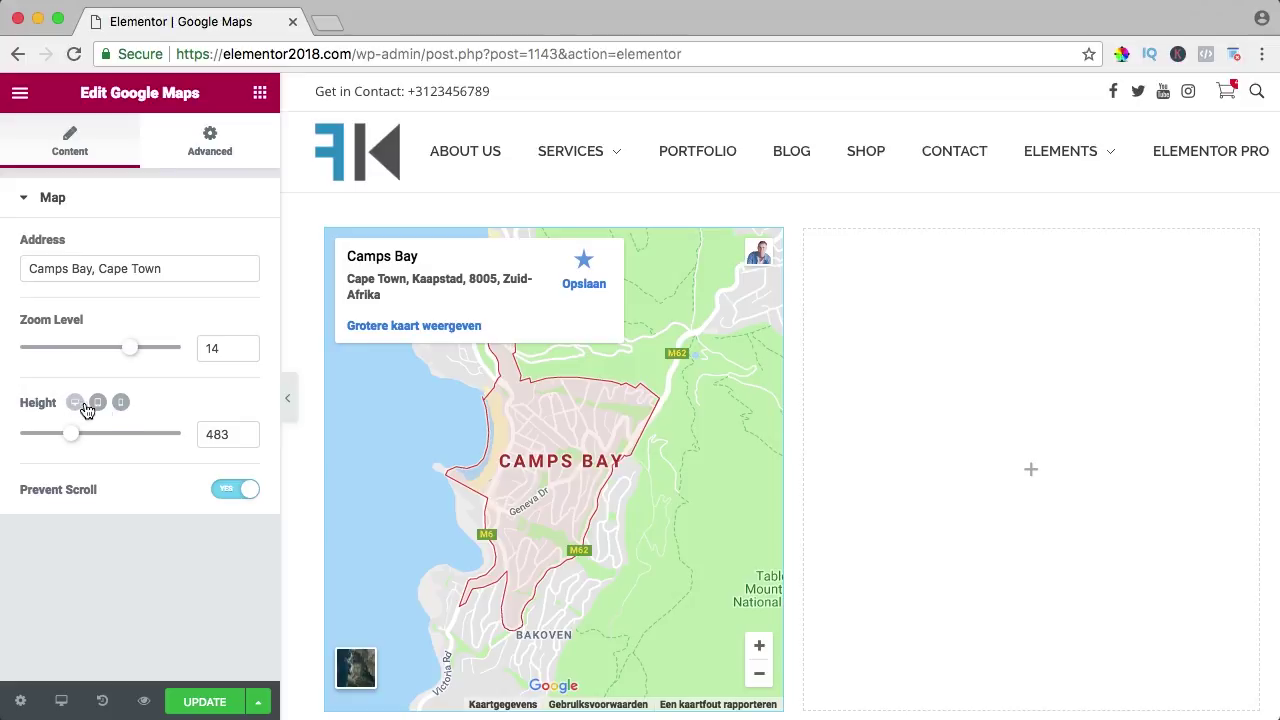
Set the map's mobile-only height to 205
click(121, 403)
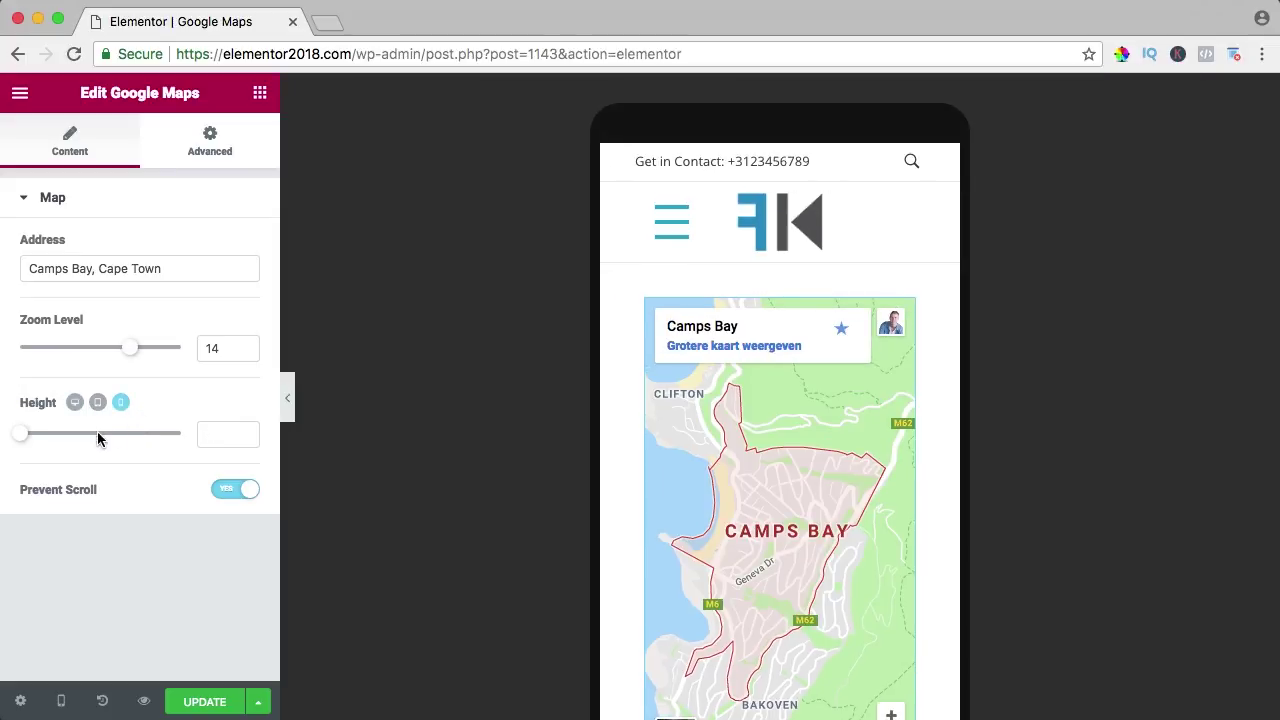
drag(29, 435, 39, 437)
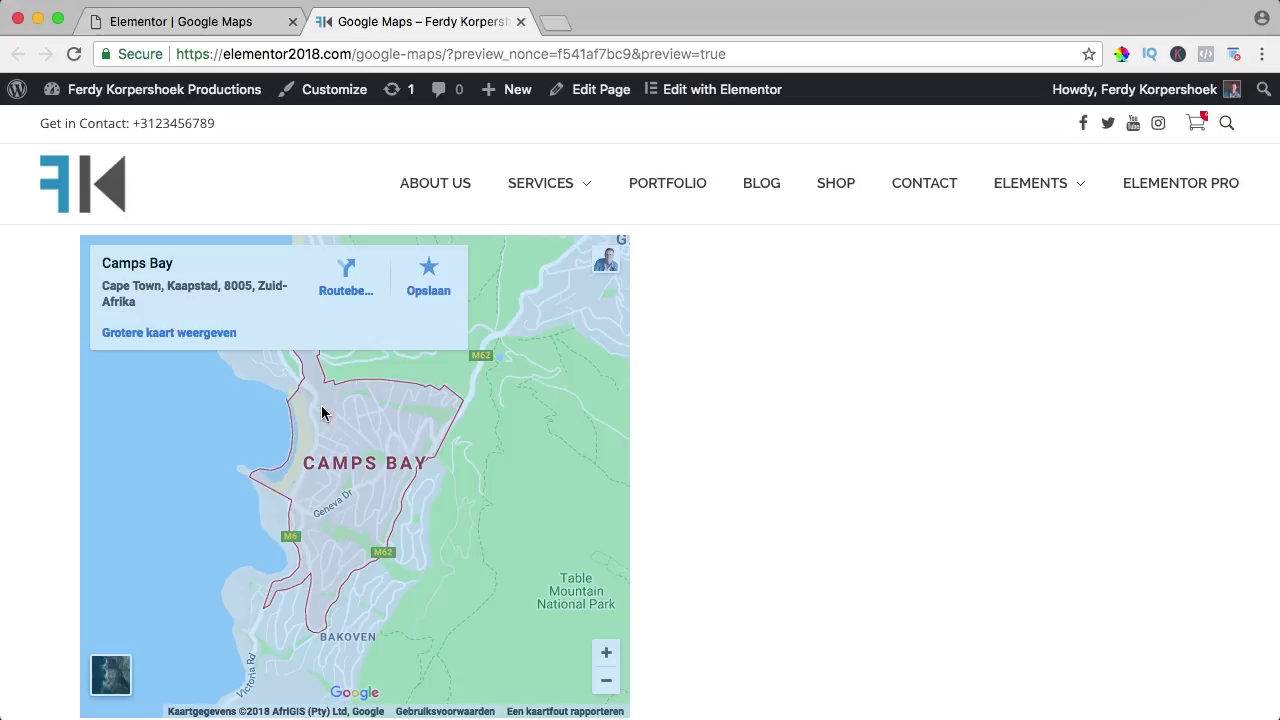
scroll(330, 410, down, 3)
scroll(343, 401, up, 2)
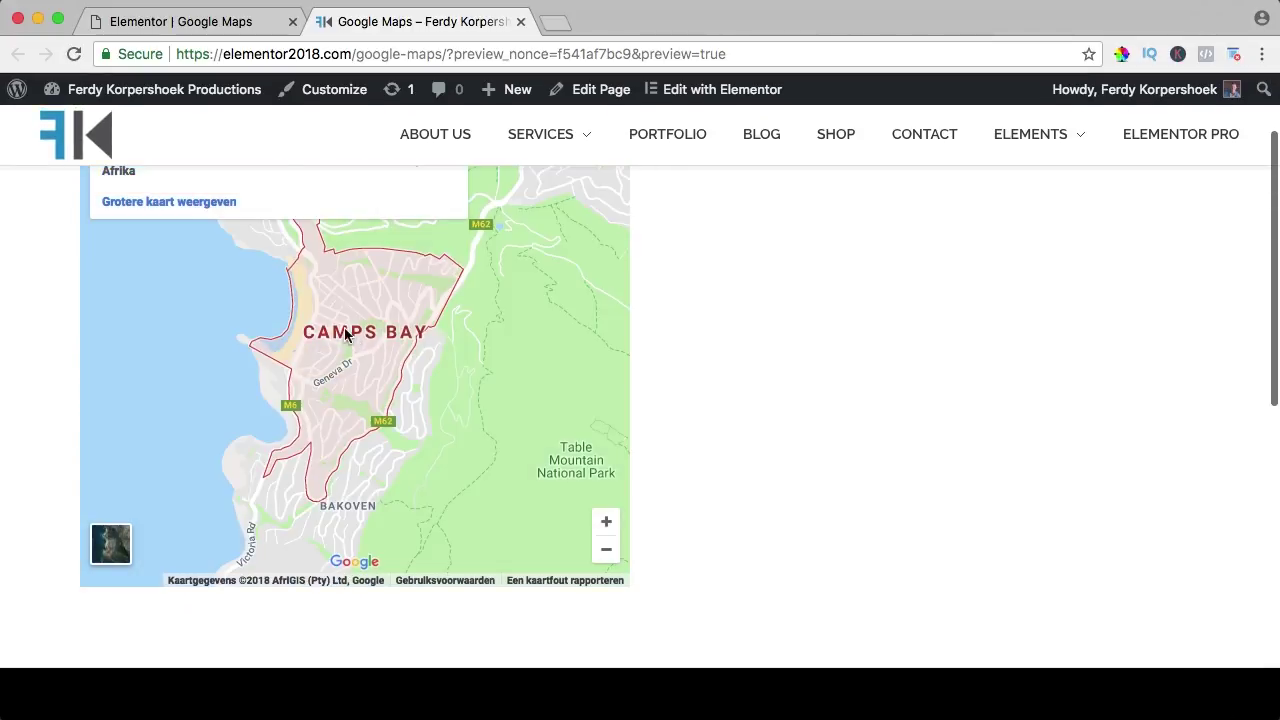
Switch the map's Prevent Scroll off and view the updated page preview
click(240, 21)
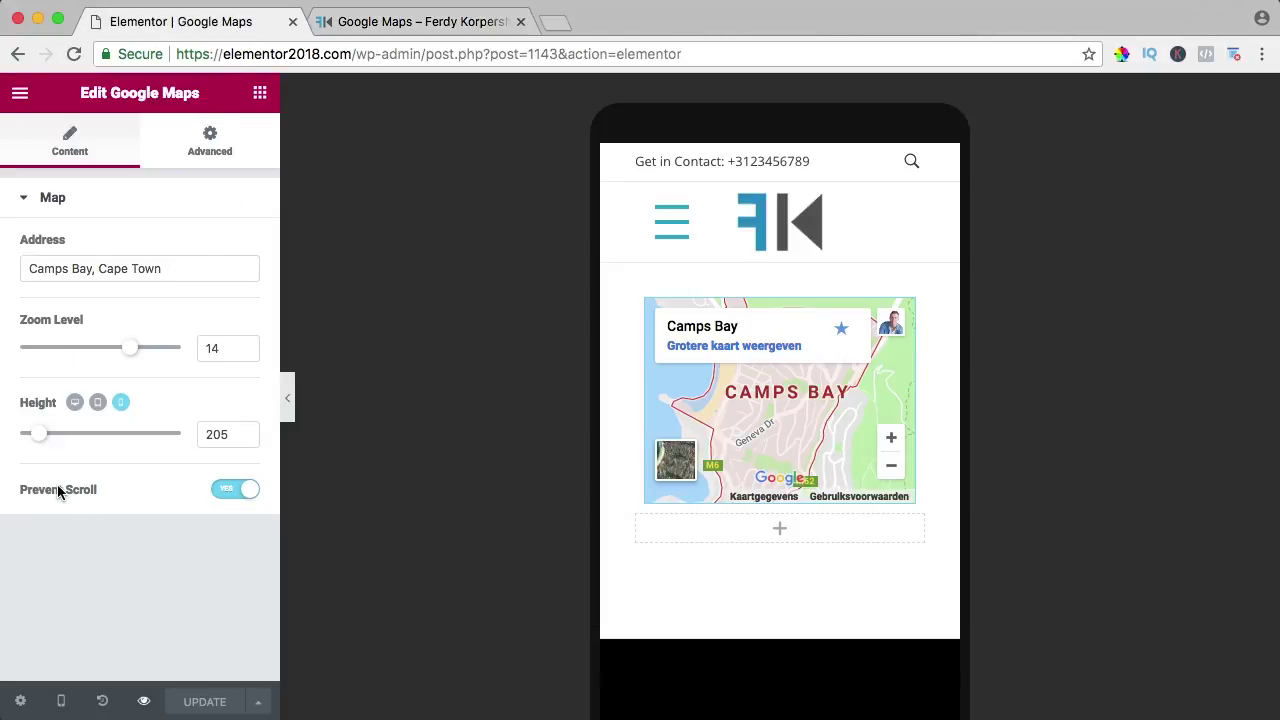
click(238, 497)
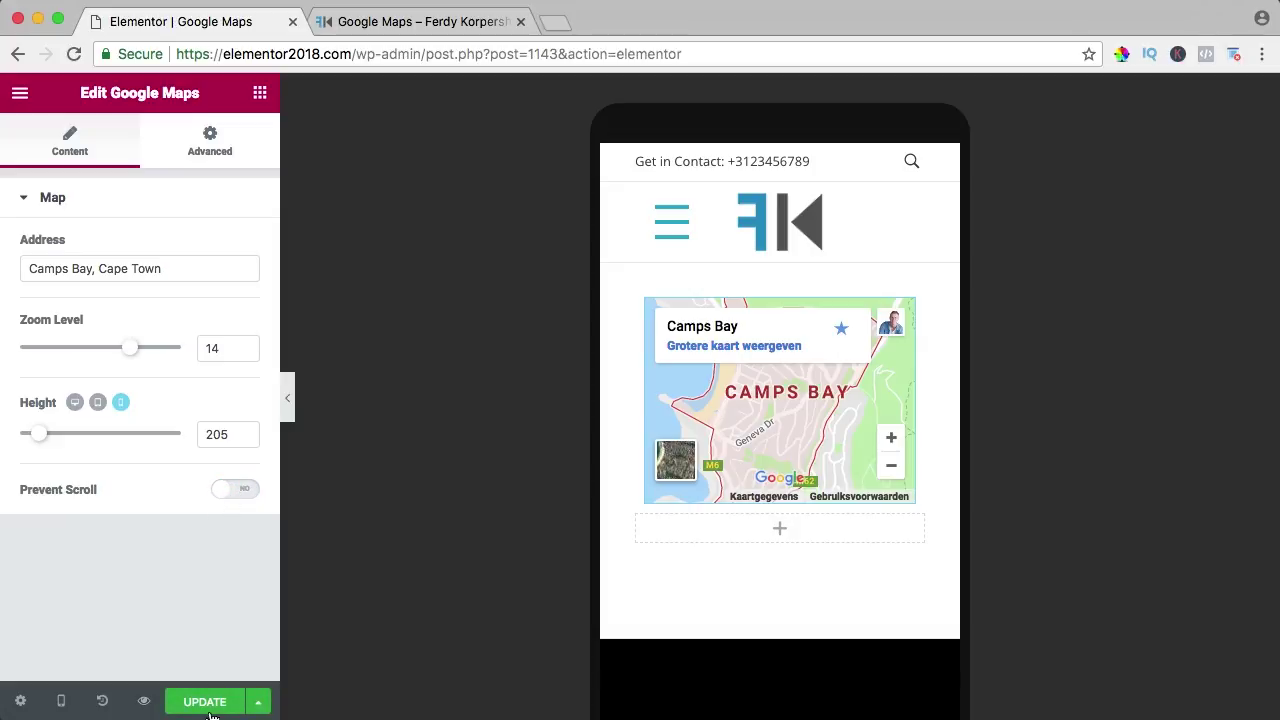
click(427, 22)
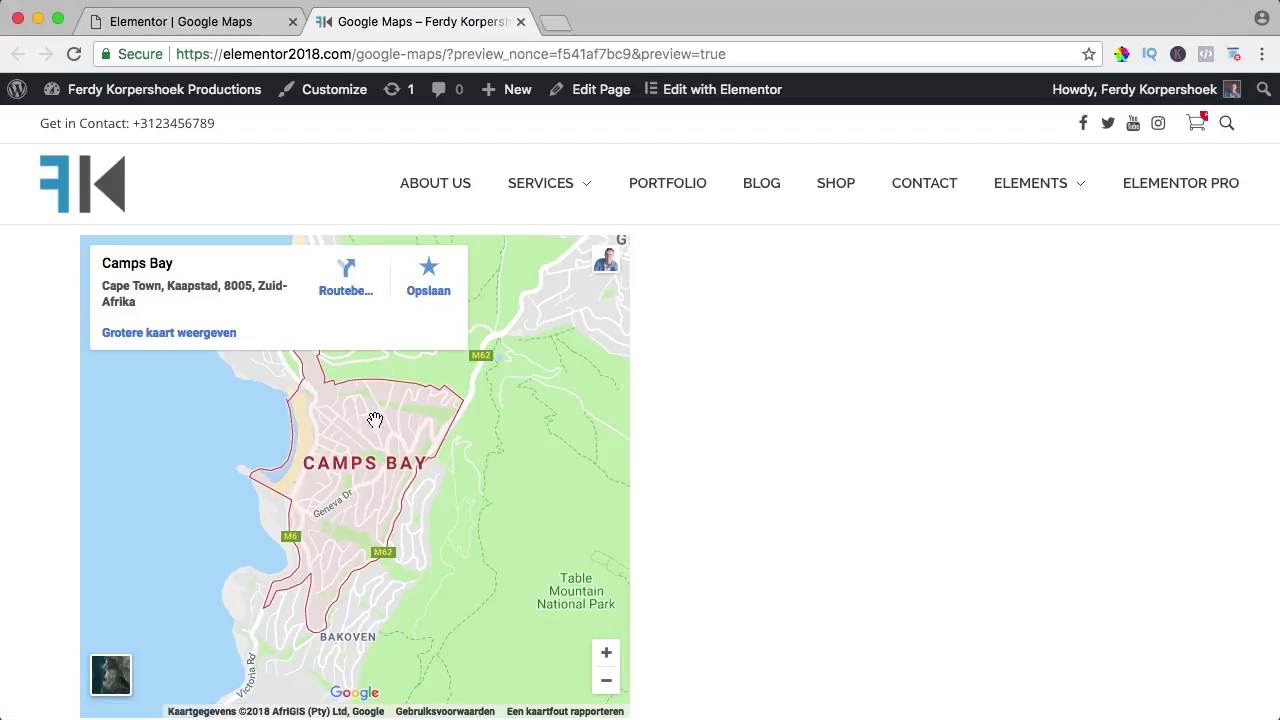
Scroll over the preview map to confirm it zooms freely, then return to the editor
scroll(475, 424, up, 3)
scroll(395, 430, down, 3)
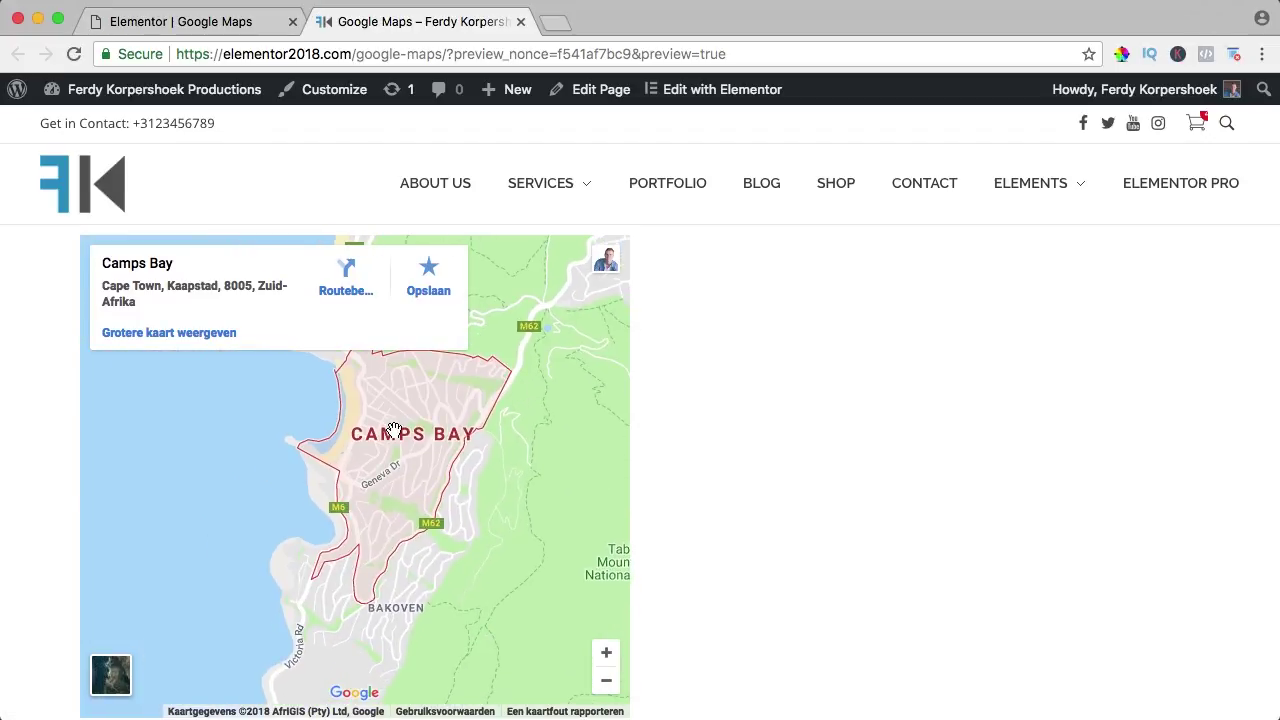
scroll(403, 428, up, 2)
scroll(403, 428, up, 2)
scroll(403, 428, down, 2)
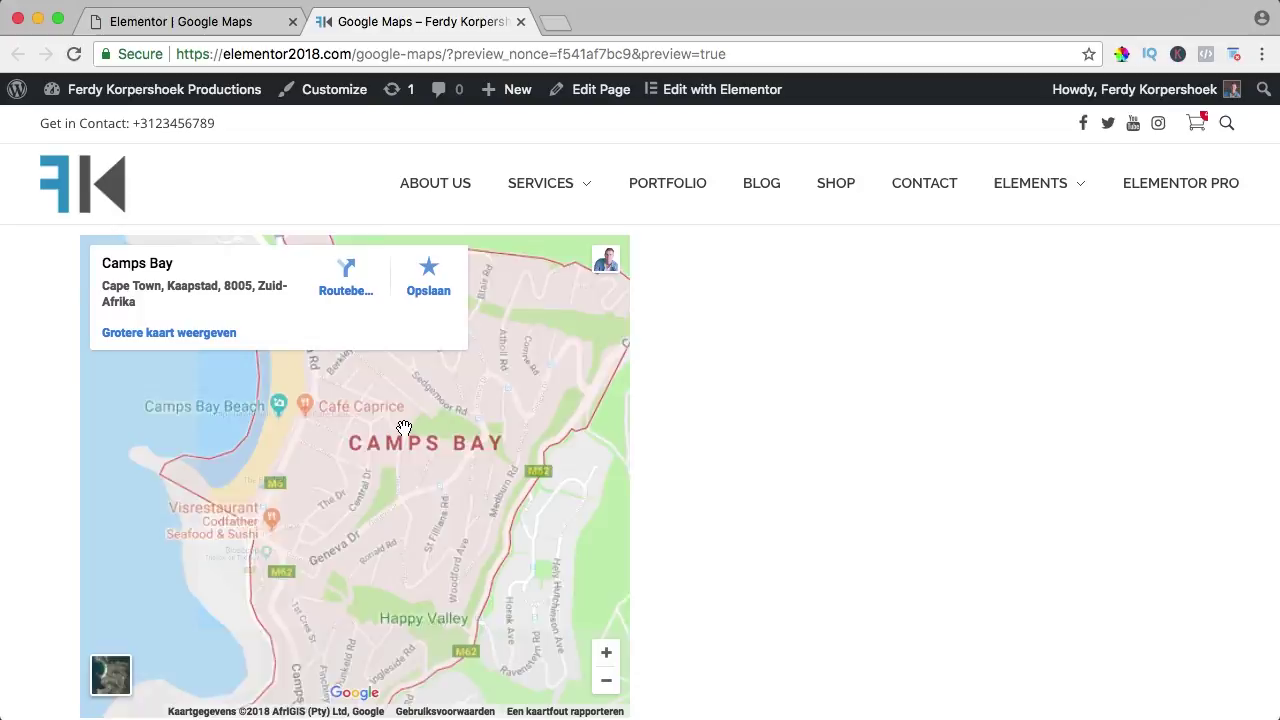
scroll(403, 428, down, 2)
scroll(403, 428, down, 1)
scroll(403, 428, down, 1)
scroll(403, 428, up, 2)
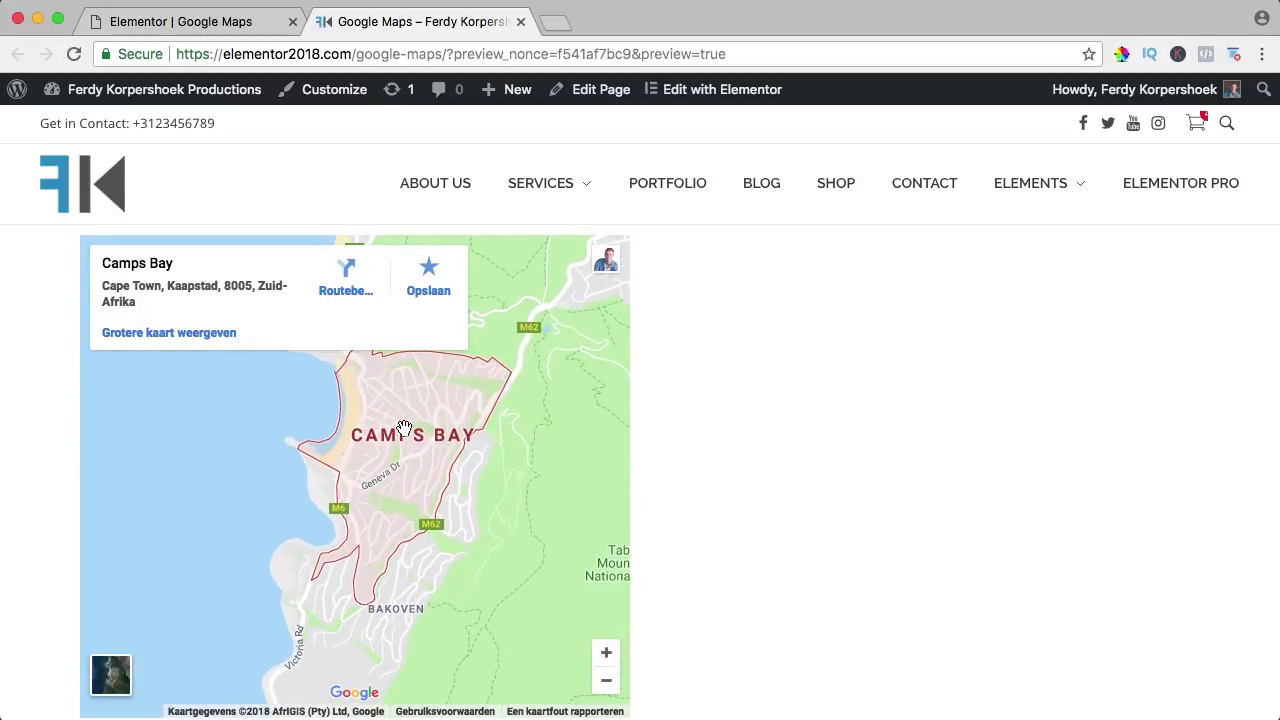
scroll(403, 428, up, 2)
click(215, 22)
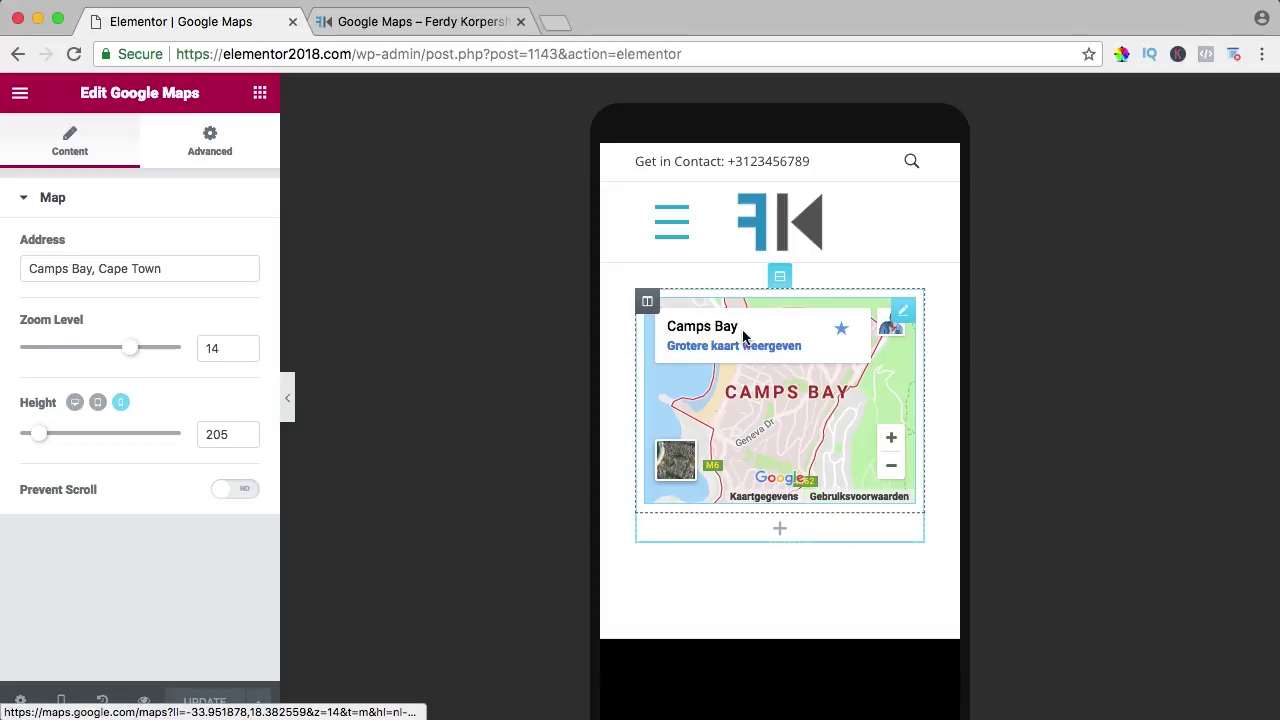
mouse_move(779, 400)
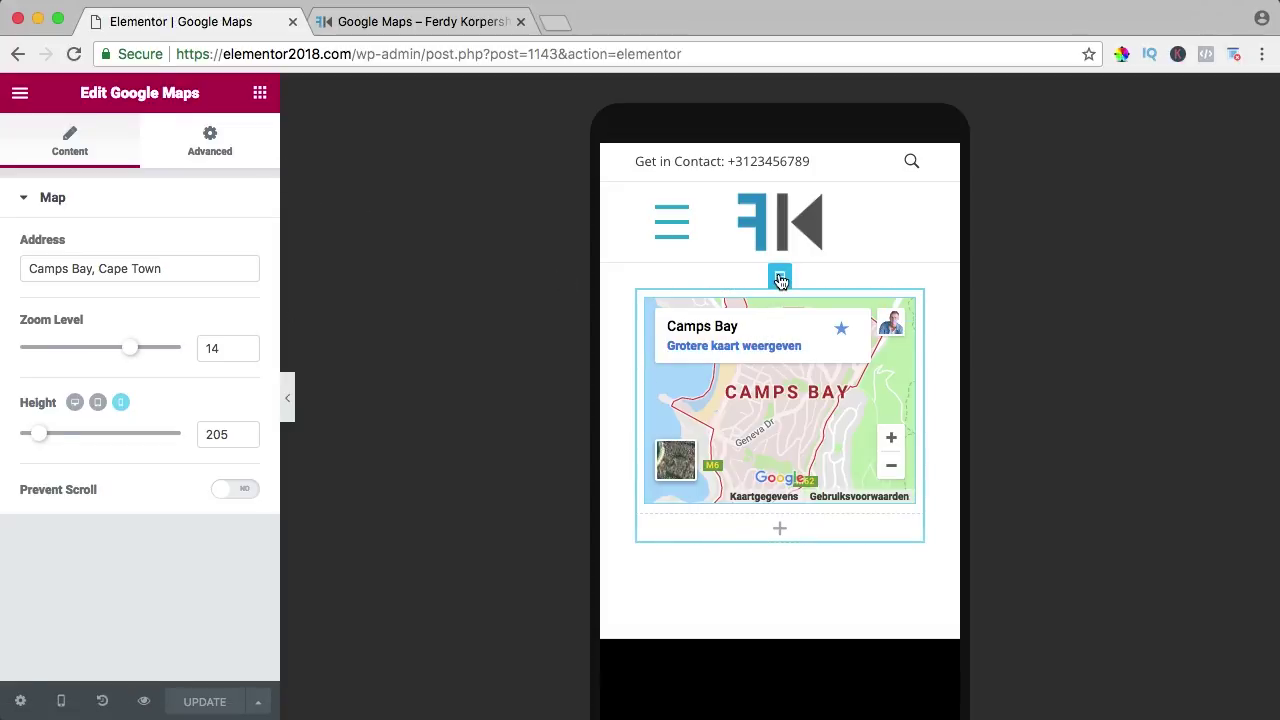
Turn on Stretch Section and set Content Width to Full Width for the map's section
click(780, 278)
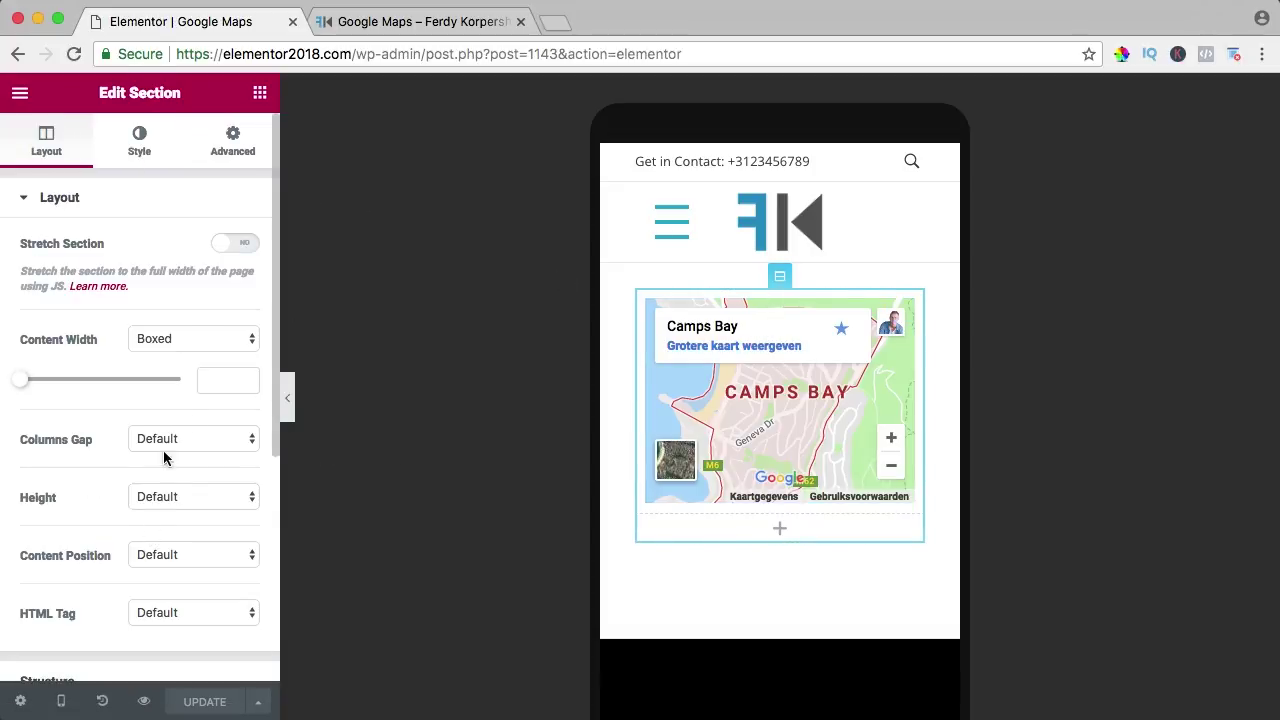
click(234, 246)
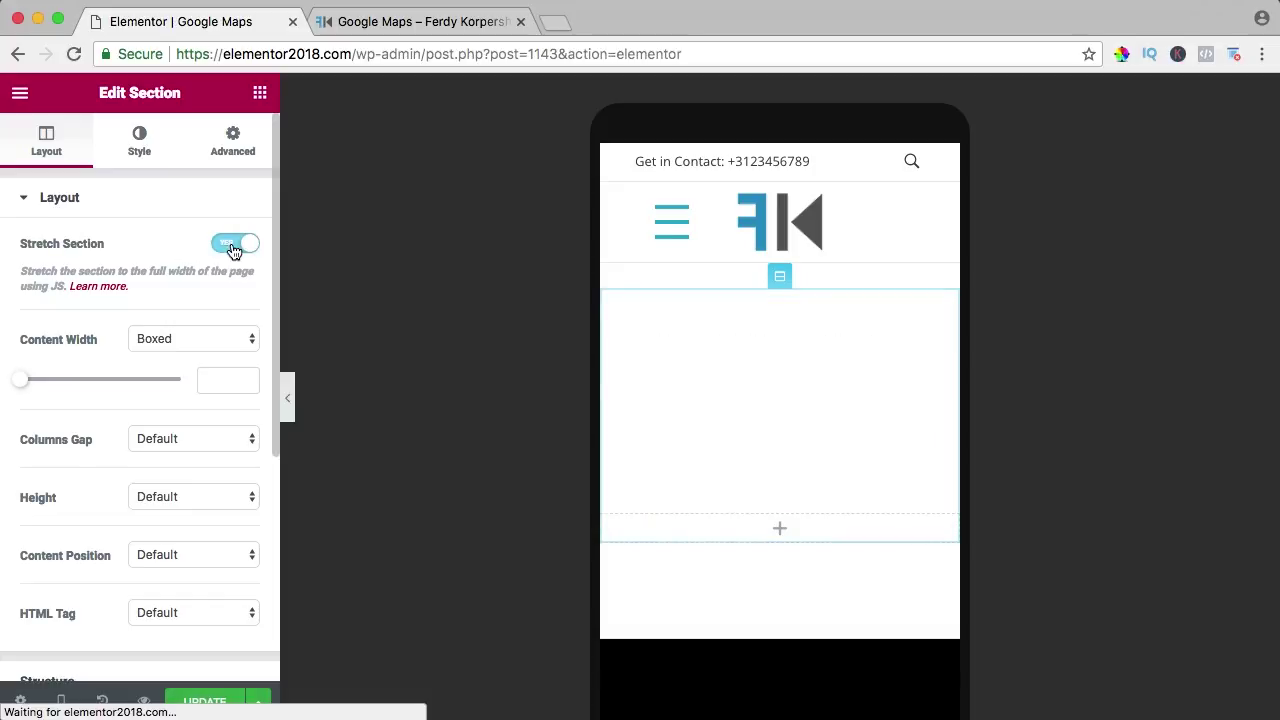
click(185, 339)
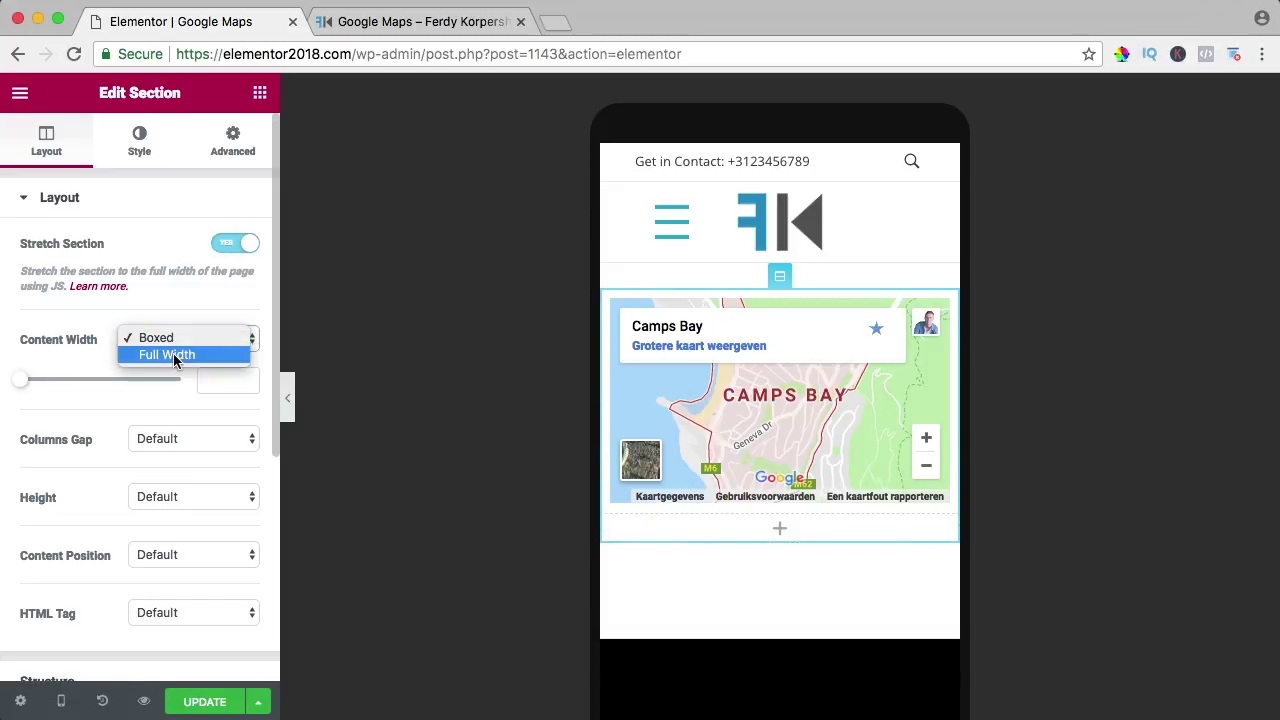
click(174, 356)
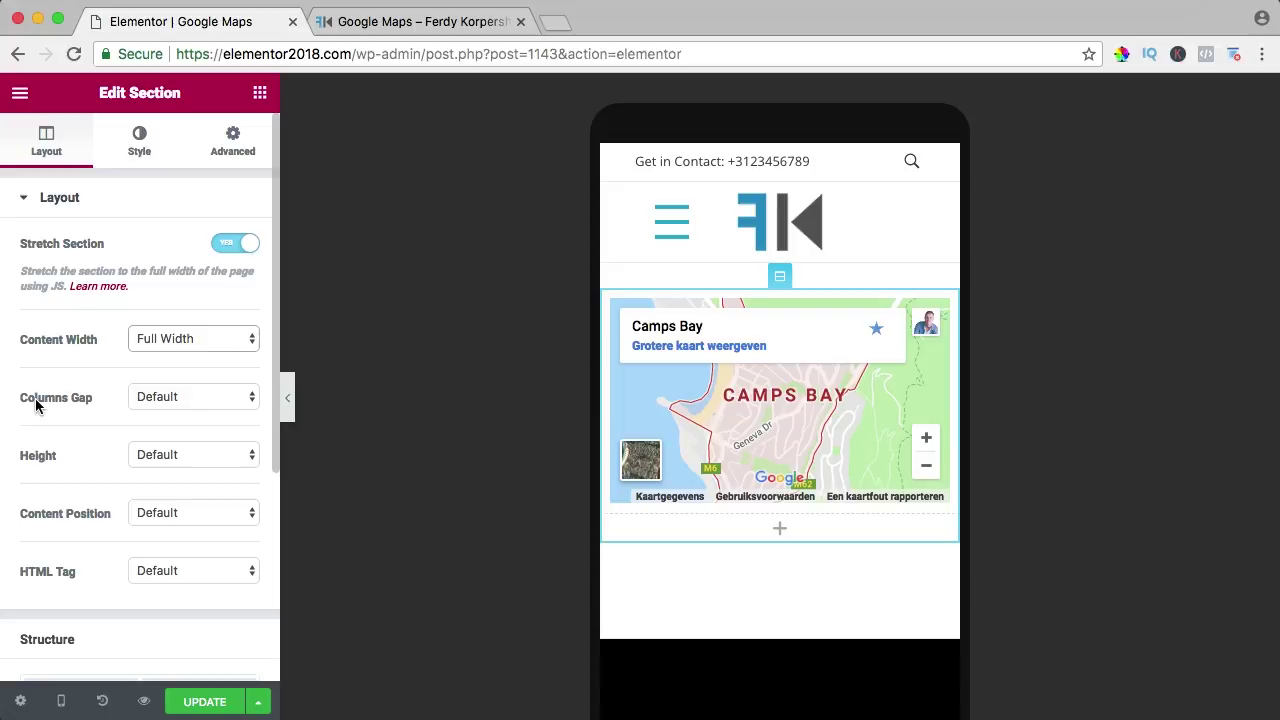
click(153, 404)
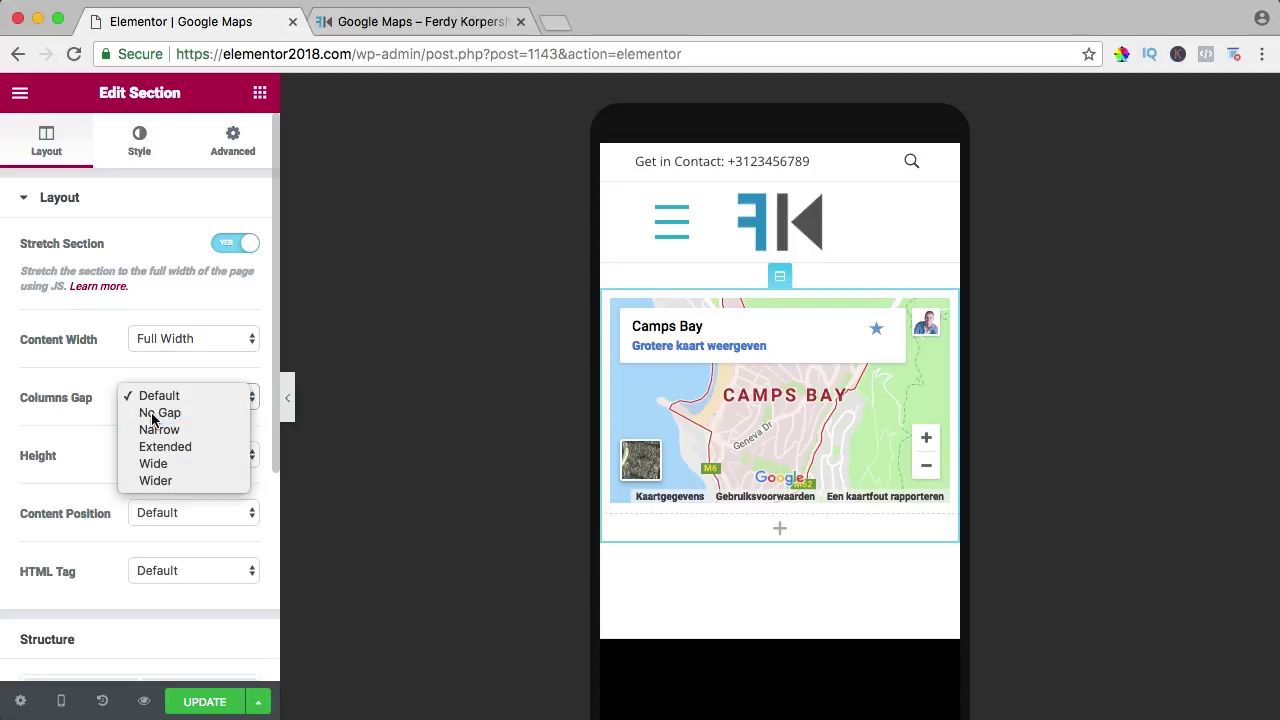
Set the section's Columns Gap to No Gap and open the live preview
click(153, 413)
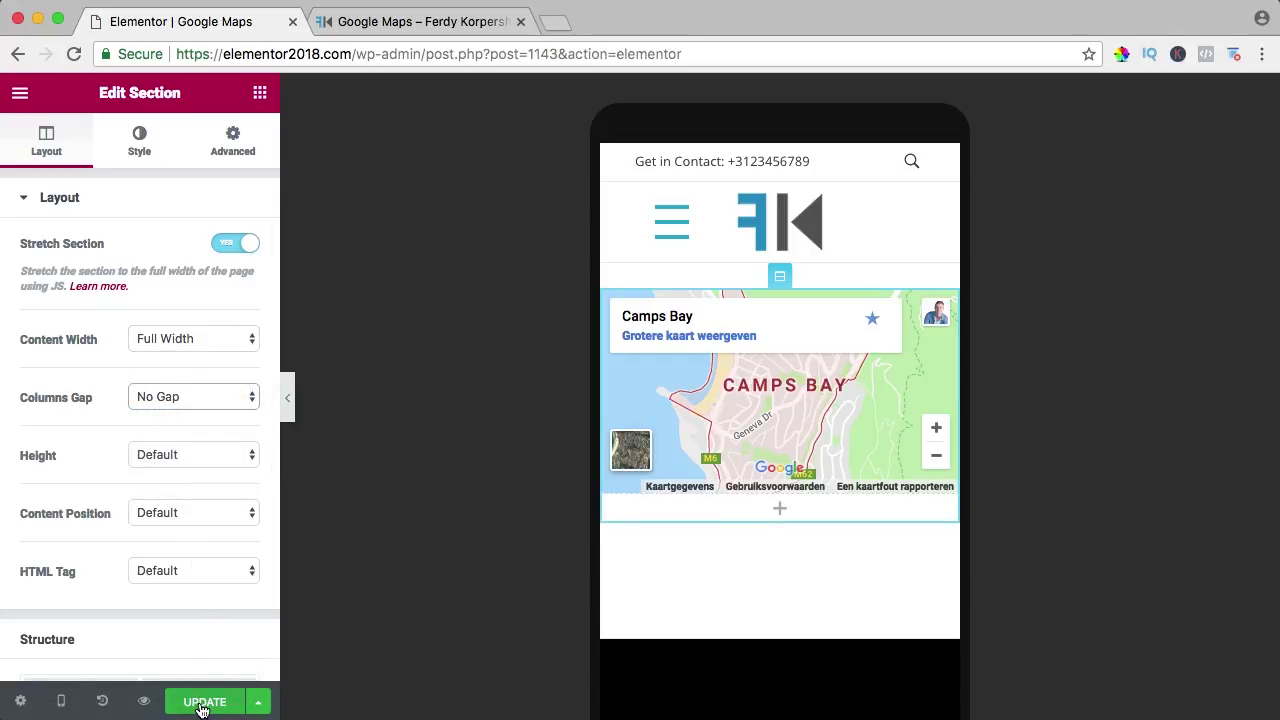
click(143, 700)
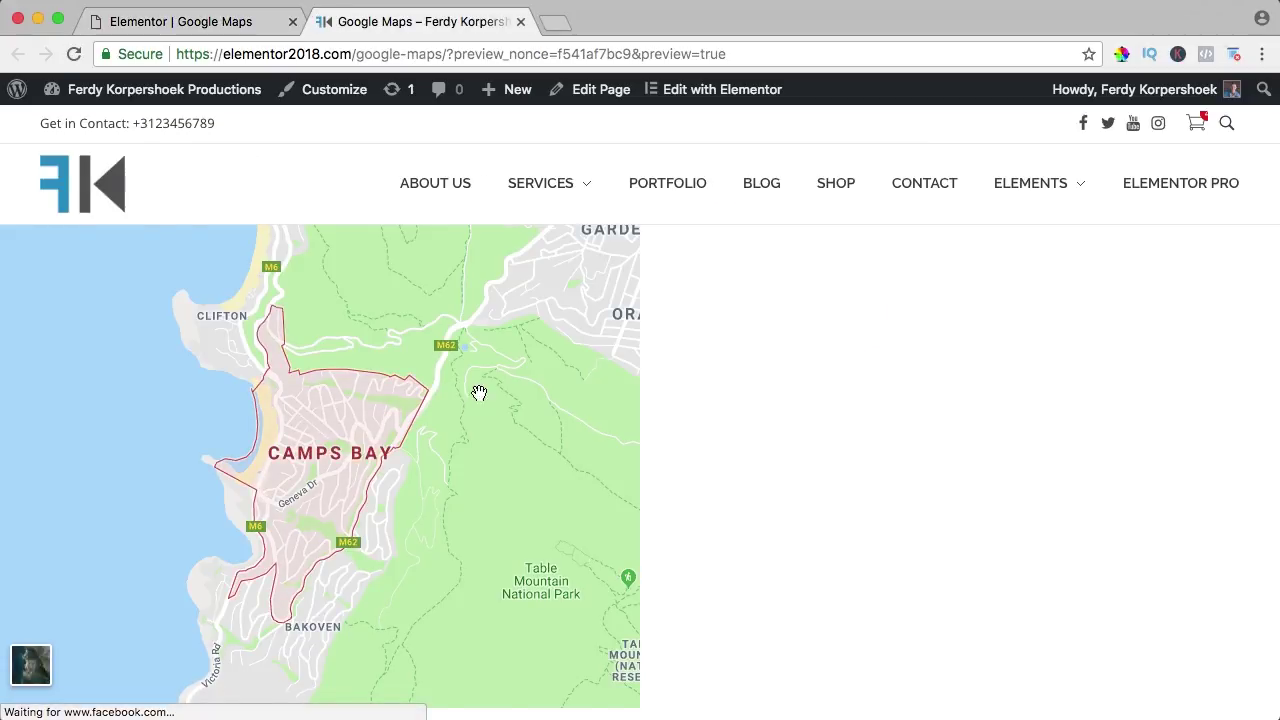
scroll(412, 430, down, 1)
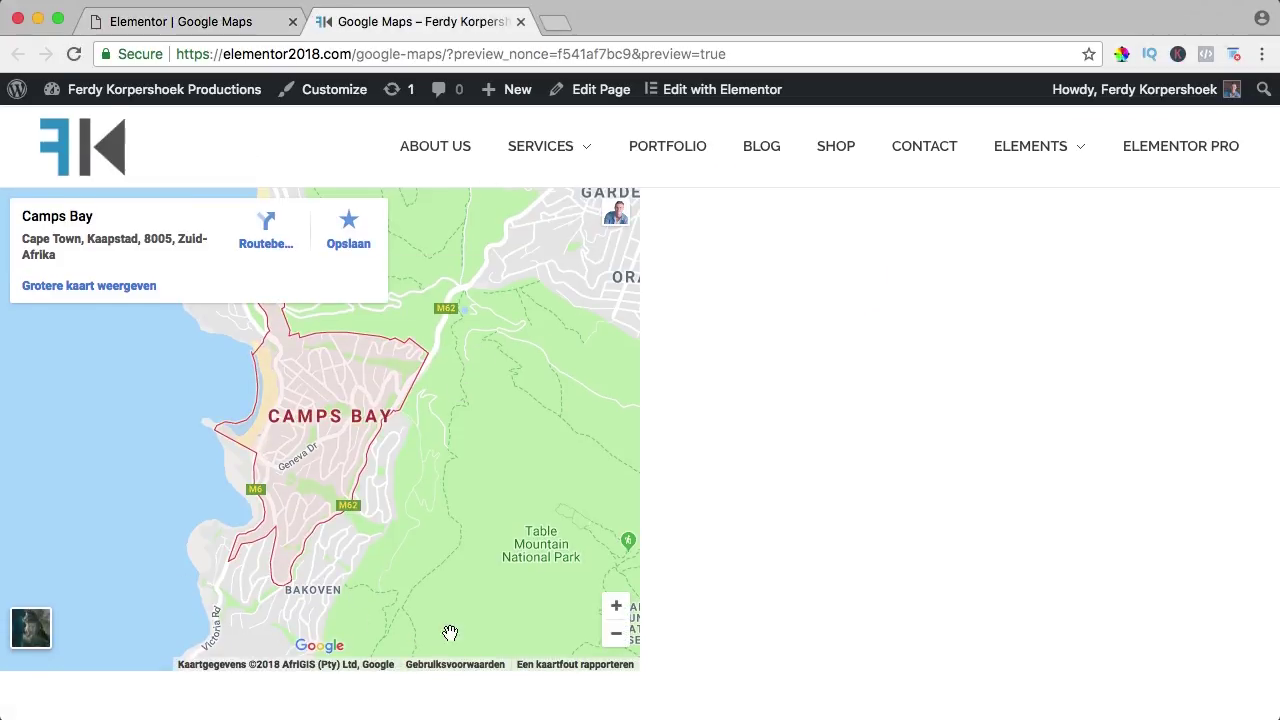
Switch the preview map to satellite imagery and pan toward Sedgemoor Rd
click(31, 628)
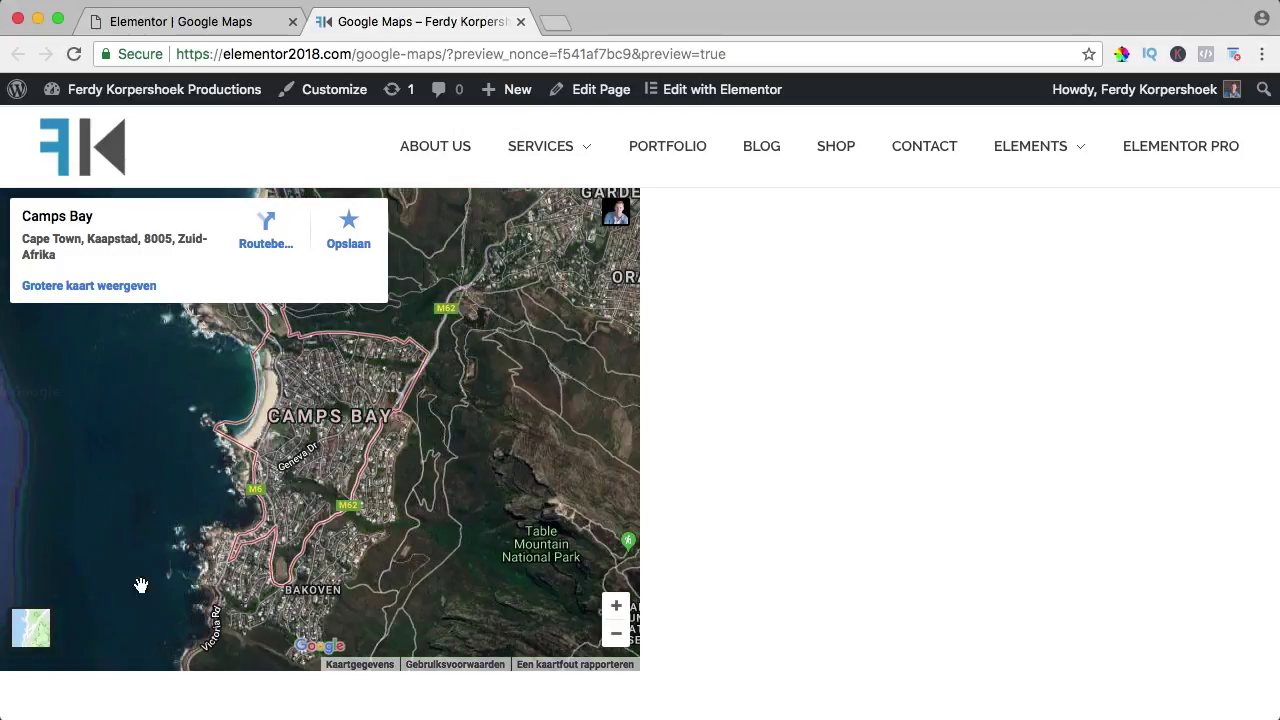
scroll(330, 400, up, 2)
scroll(307, 435, up, 3)
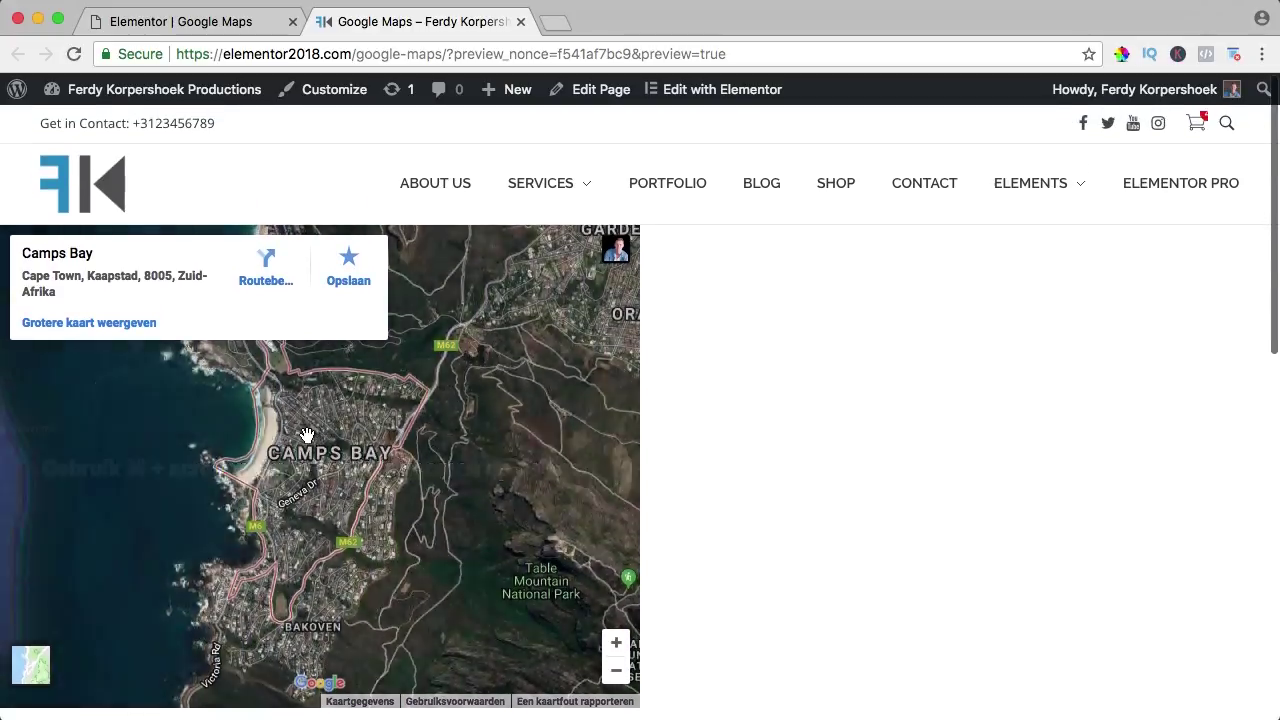
scroll(295, 455, up, 2)
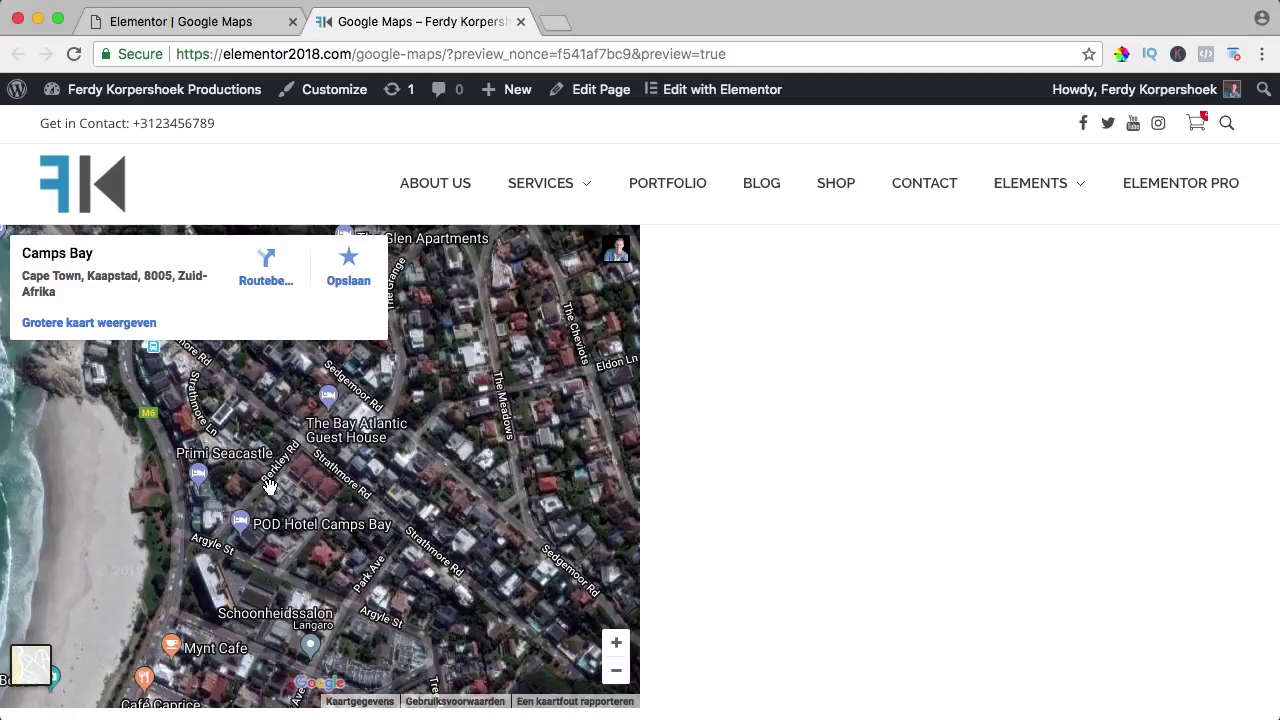
scroll(270, 487, up, 2)
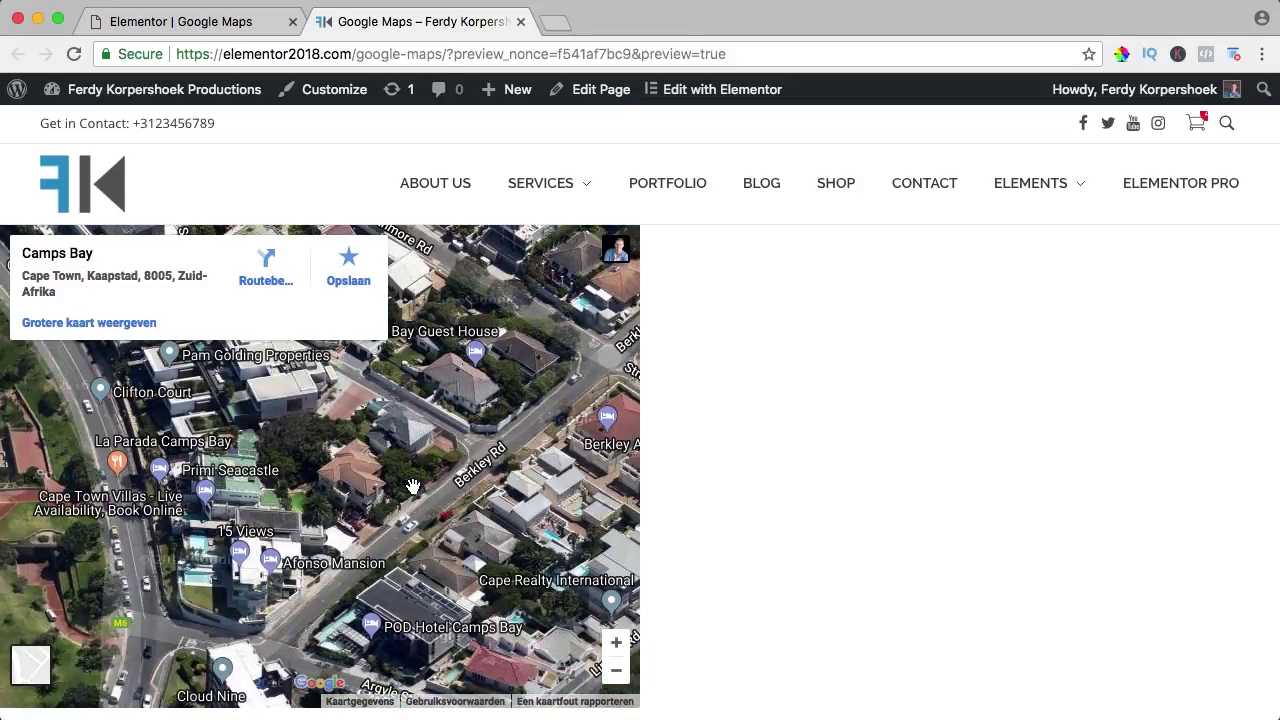
drag(466, 458, 340, 498)
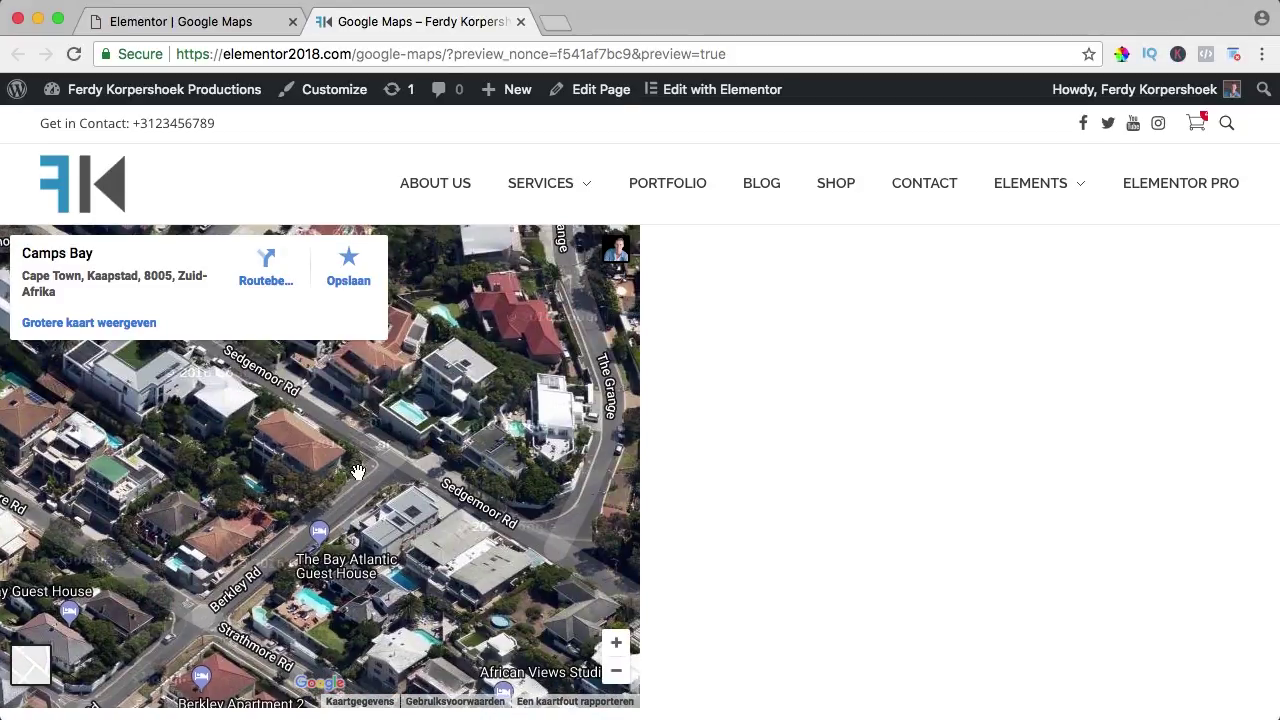
scroll(403, 357, down, 5)
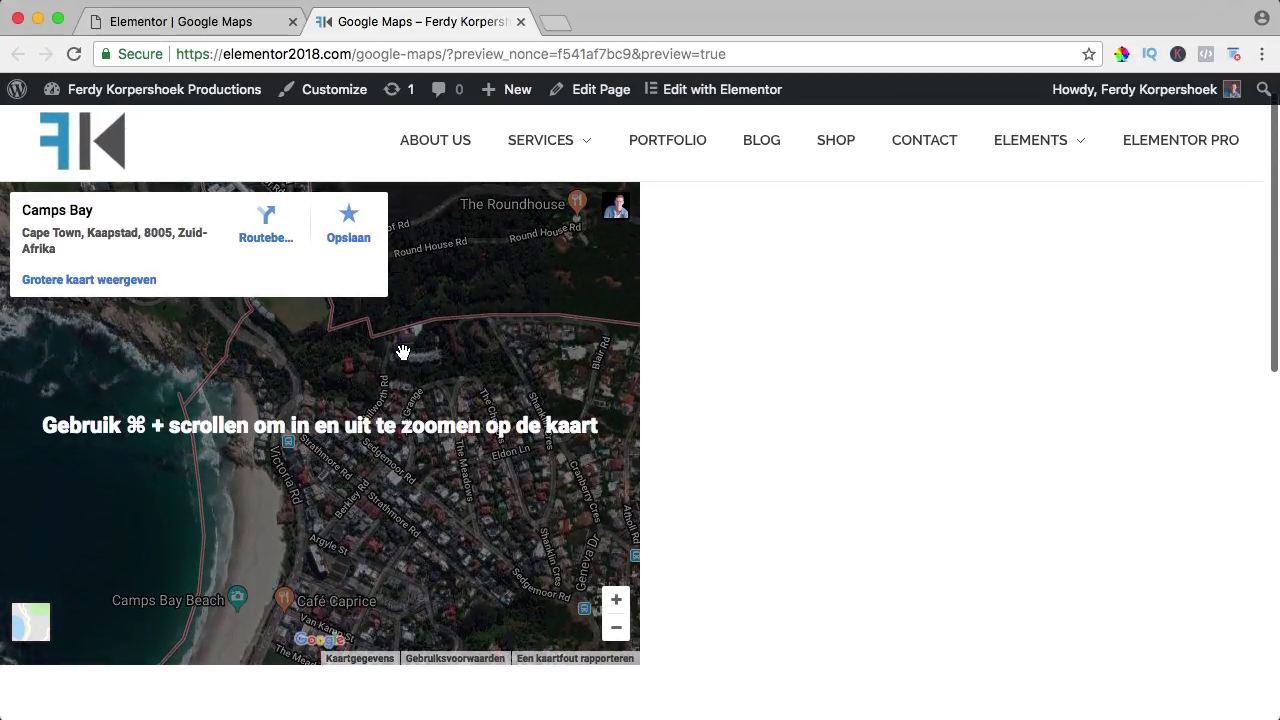
Back in the editor, switch responsive mode to Desktop
click(214, 22)
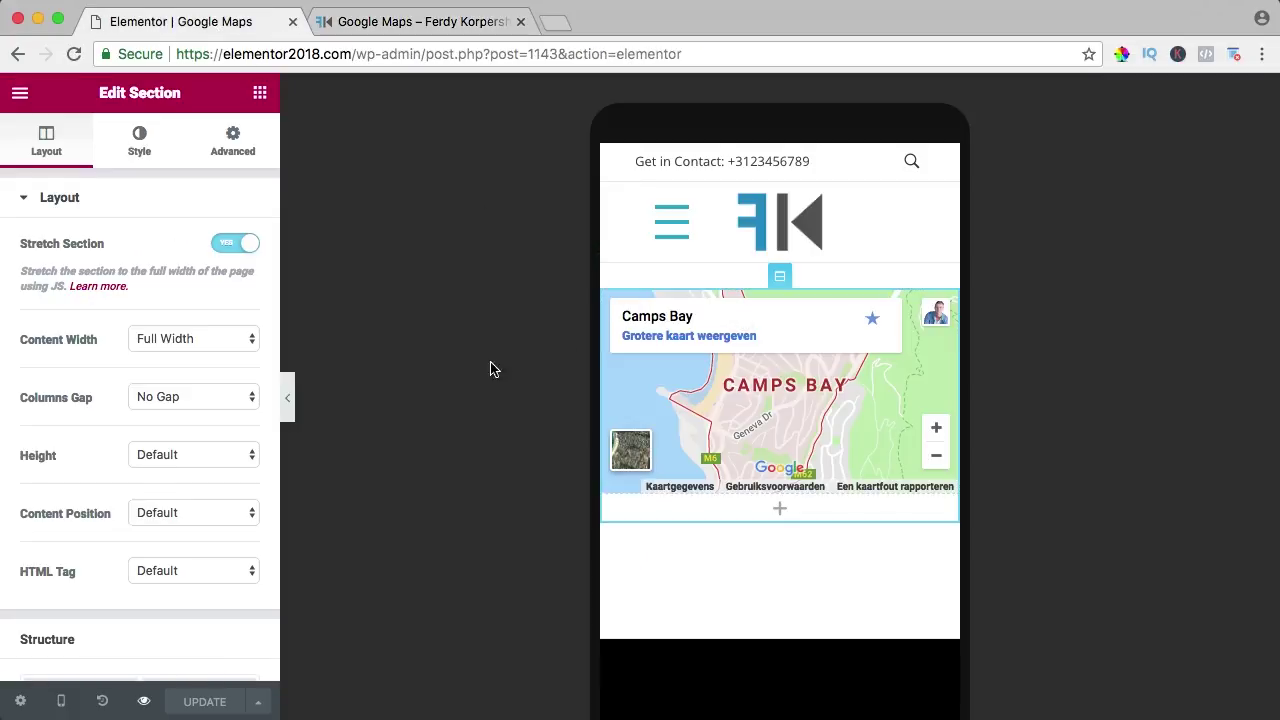
click(61, 701)
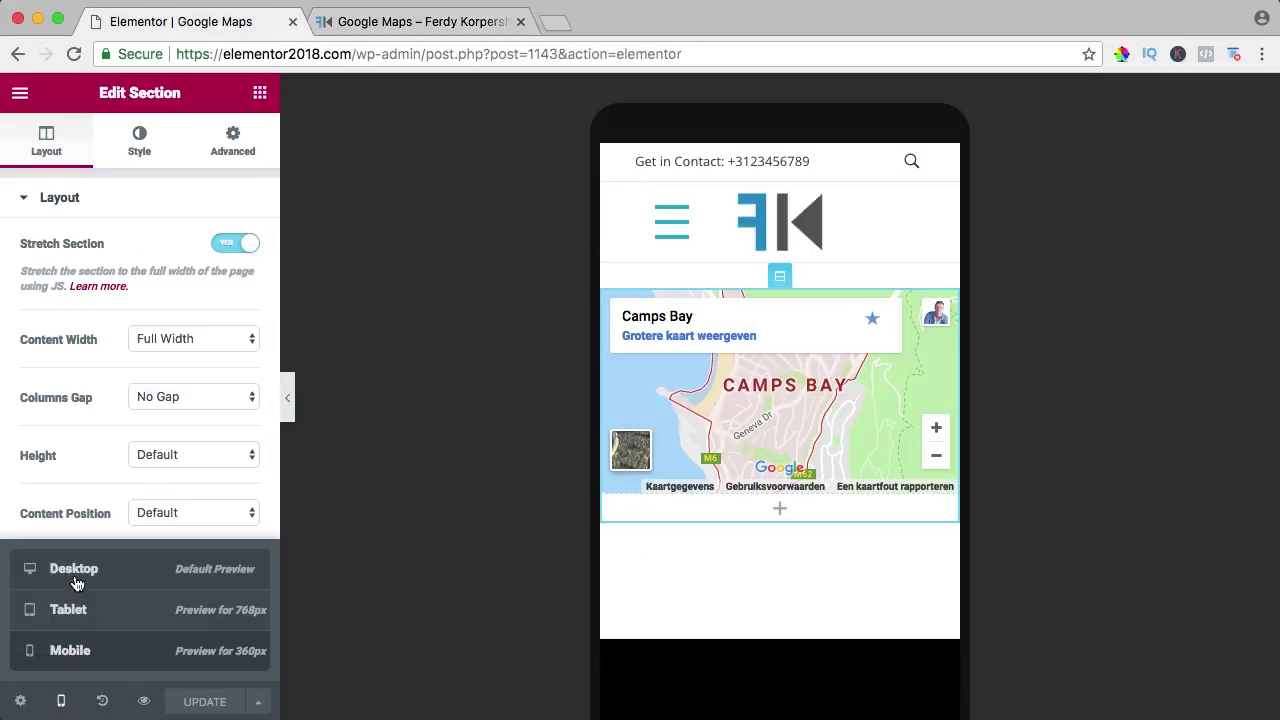
click(74, 570)
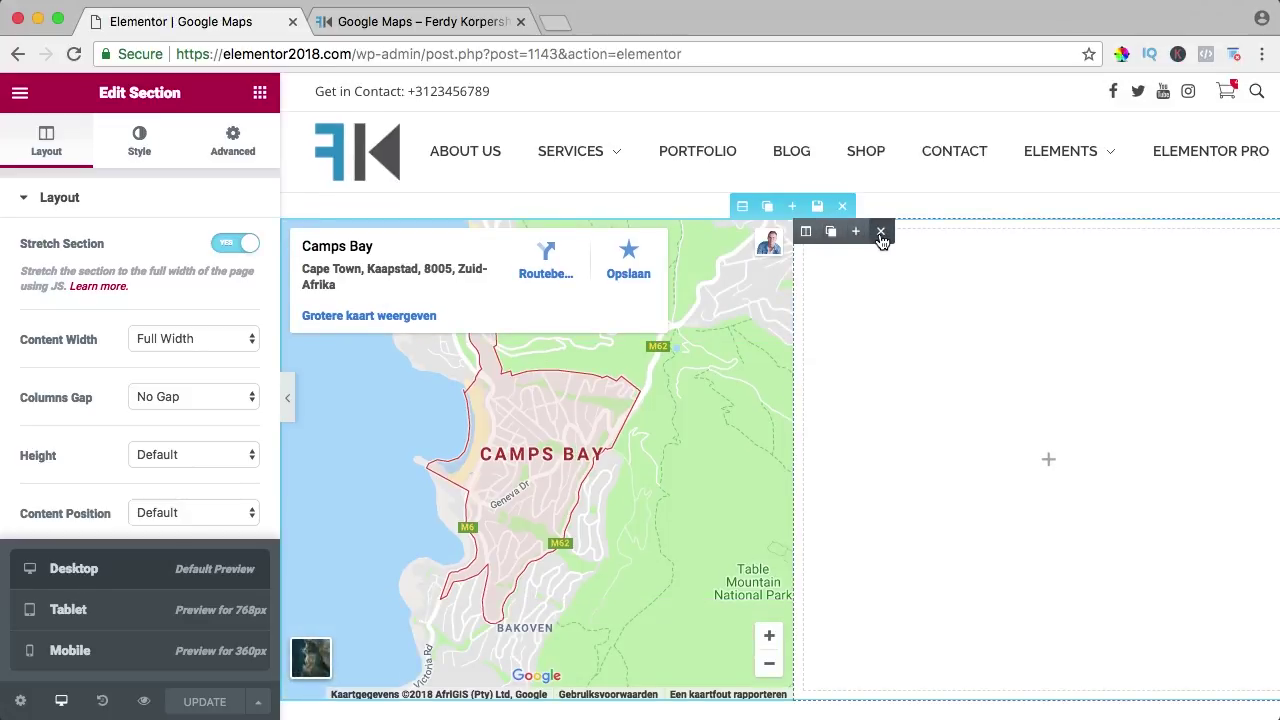
Delete the empty right column, save, and check the full-width map in the preview
click(881, 233)
click(215, 702)
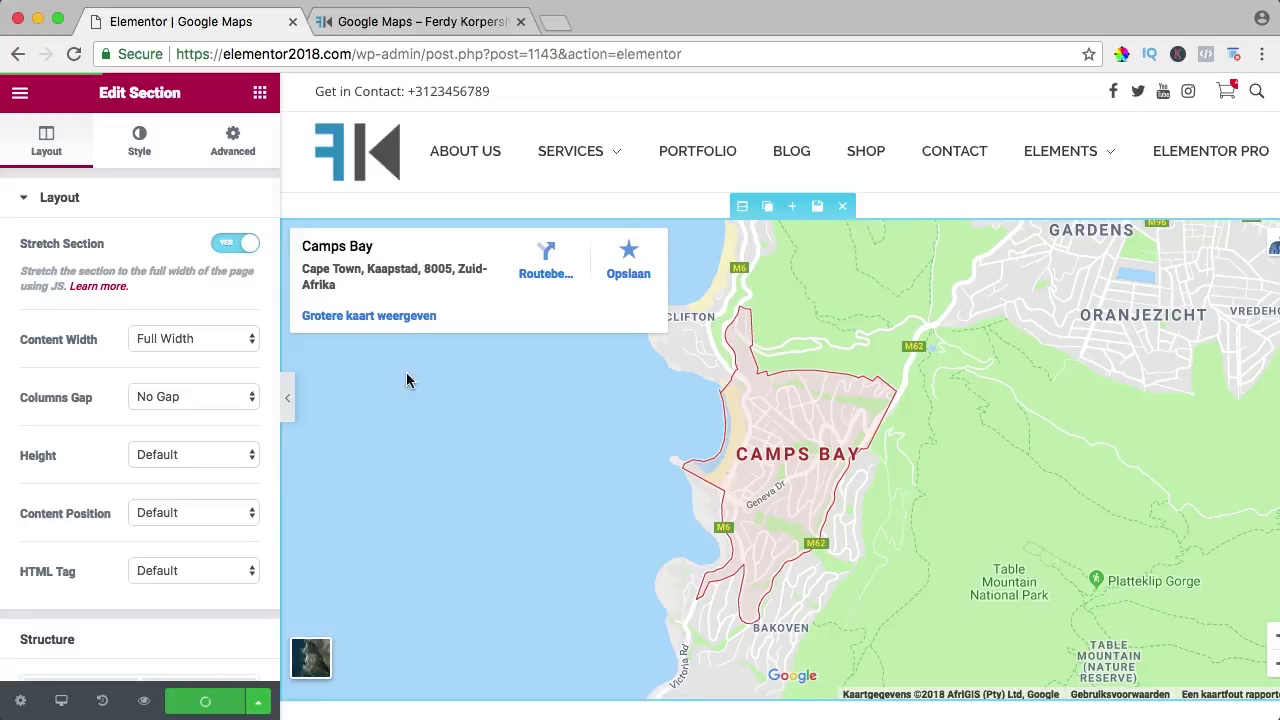
click(443, 29)
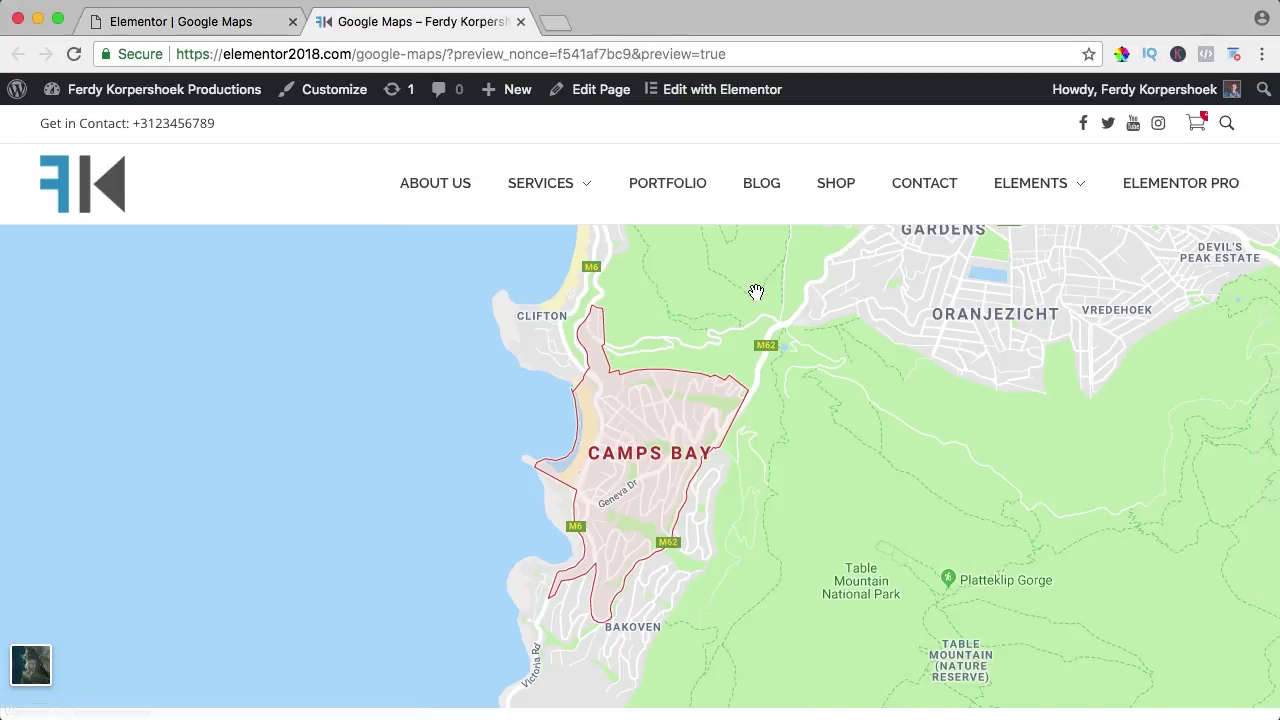
scroll(762, 291, down, 2)
scroll(762, 291, down, 2)
scroll(762, 291, up, 4)
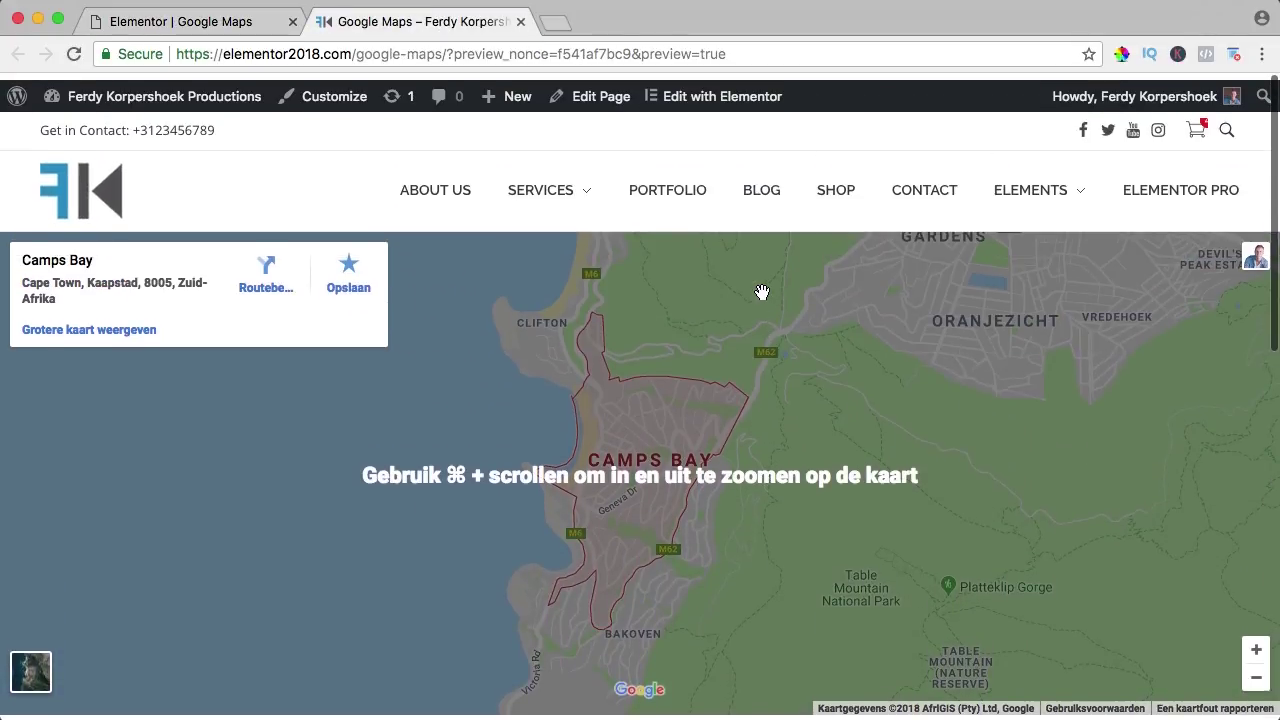
scroll(762, 291, down, 1)
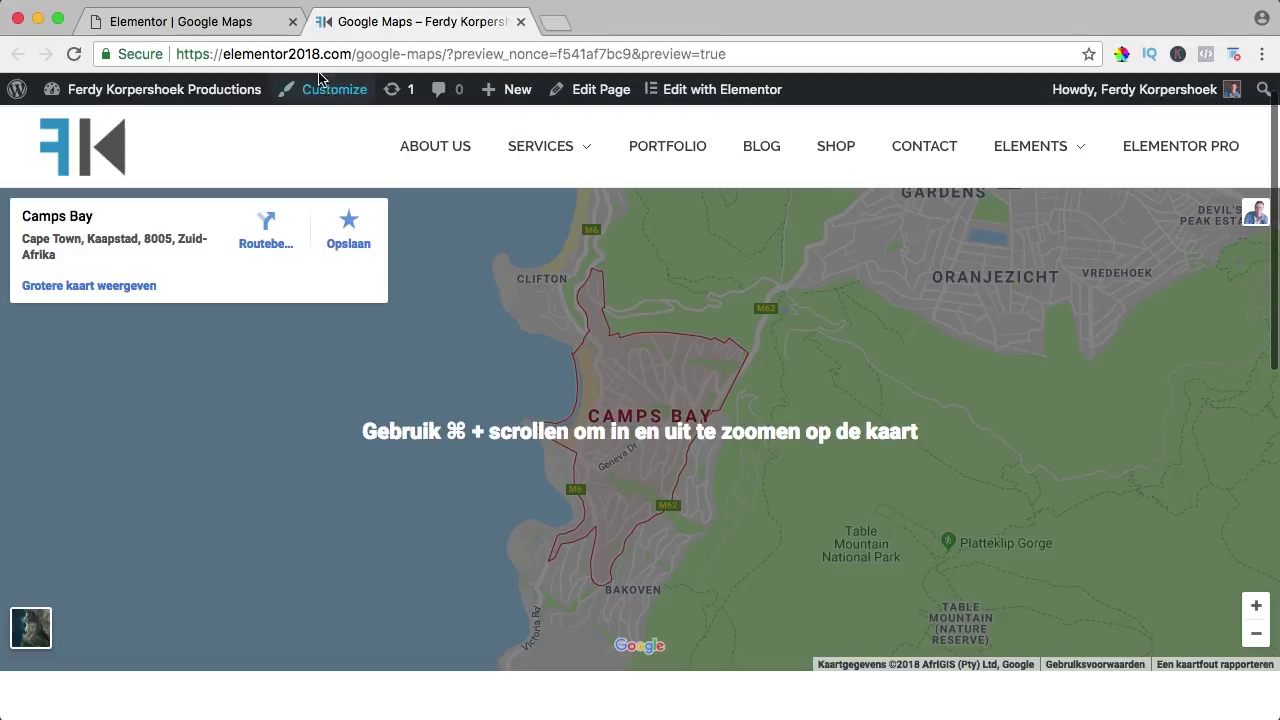
click(264, 22)
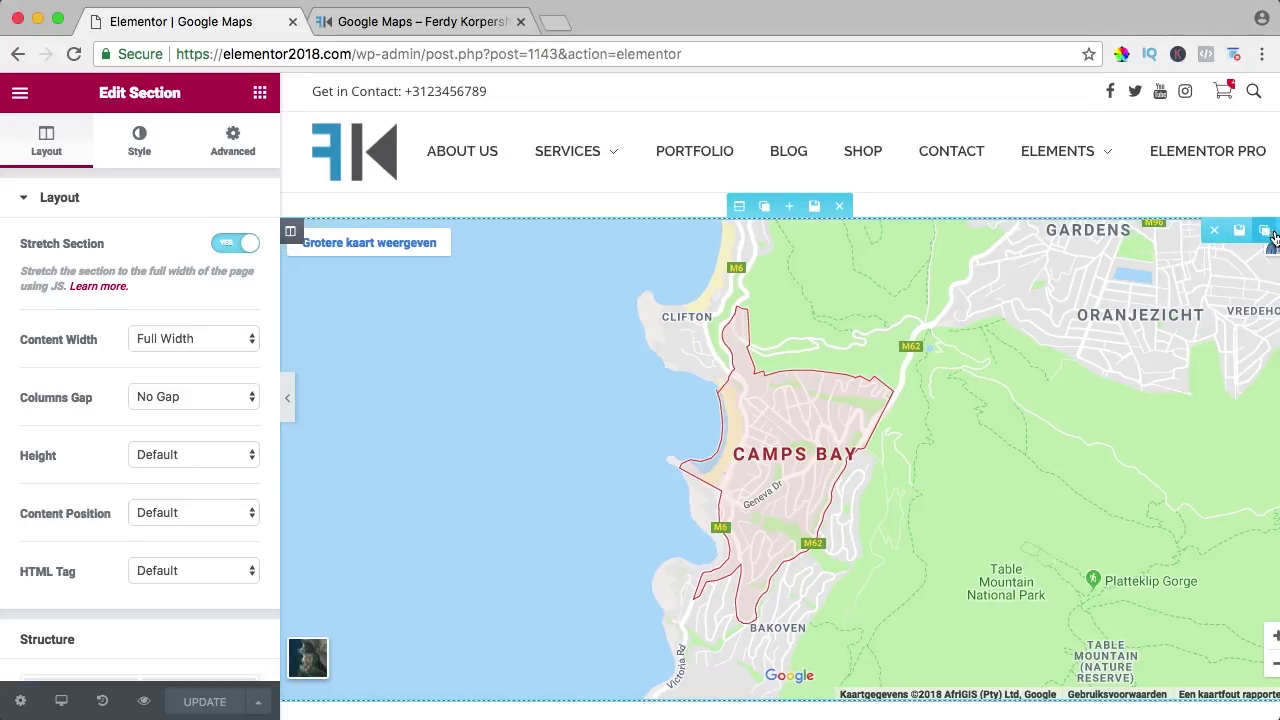
Turn the map widget's Prevent Scroll back on and reload the preview to verify it
click(1270, 232)
click(227, 492)
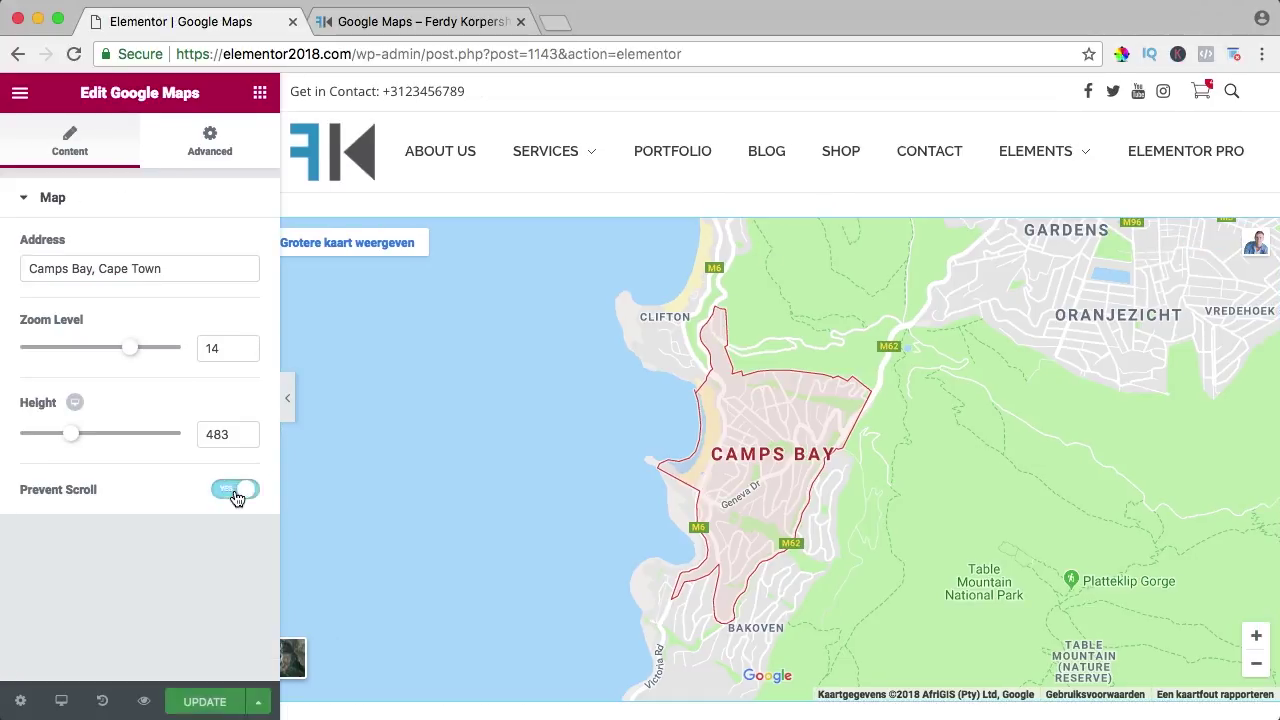
click(388, 22)
key(super+r)
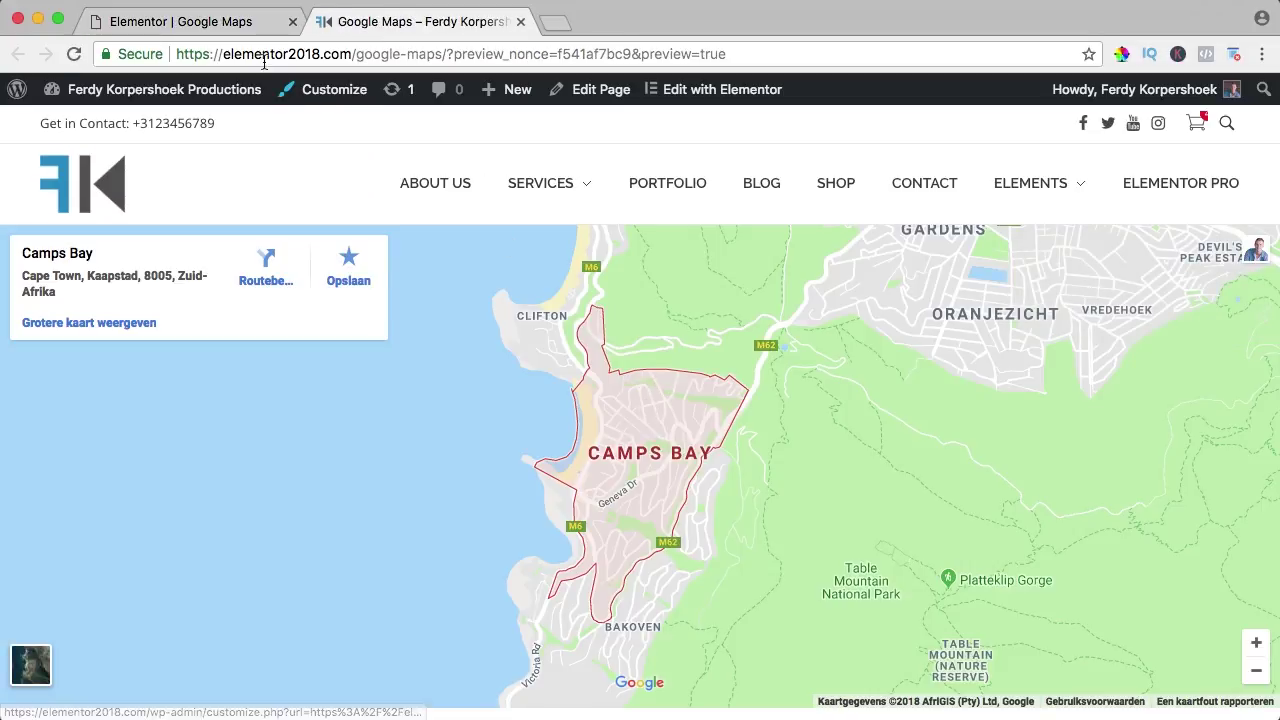
click(239, 31)
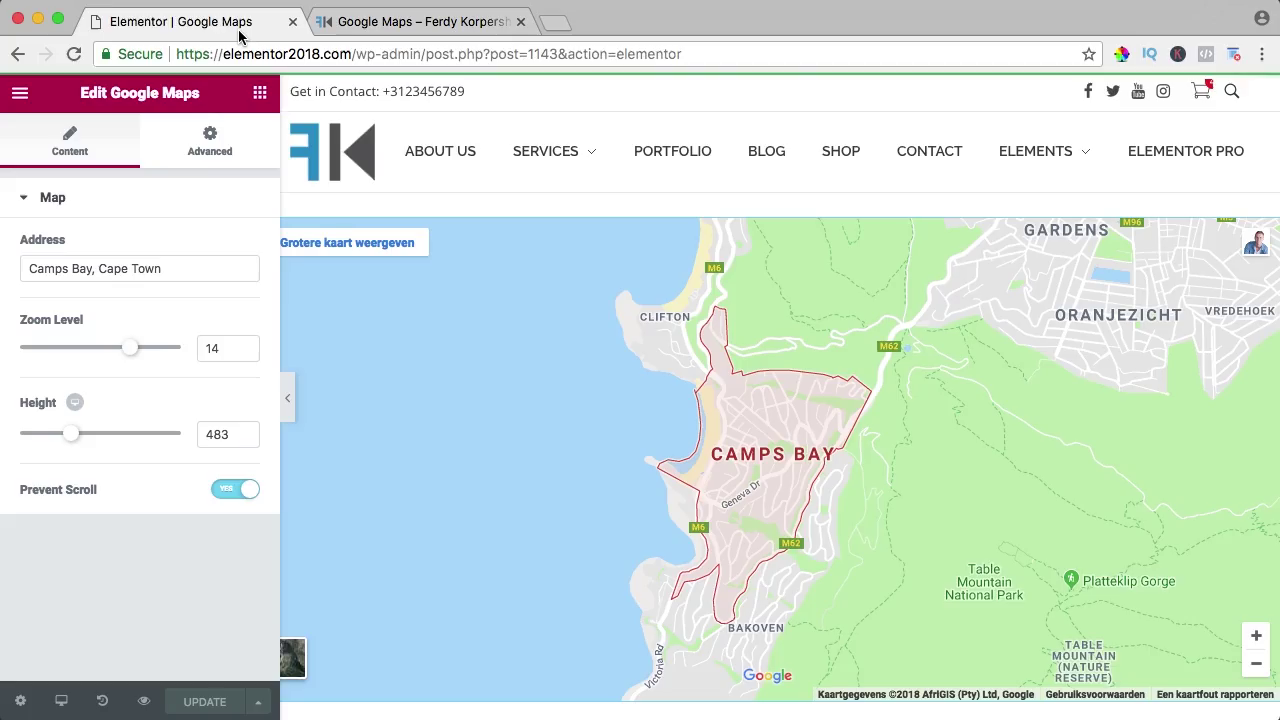
triple_click(122, 272)
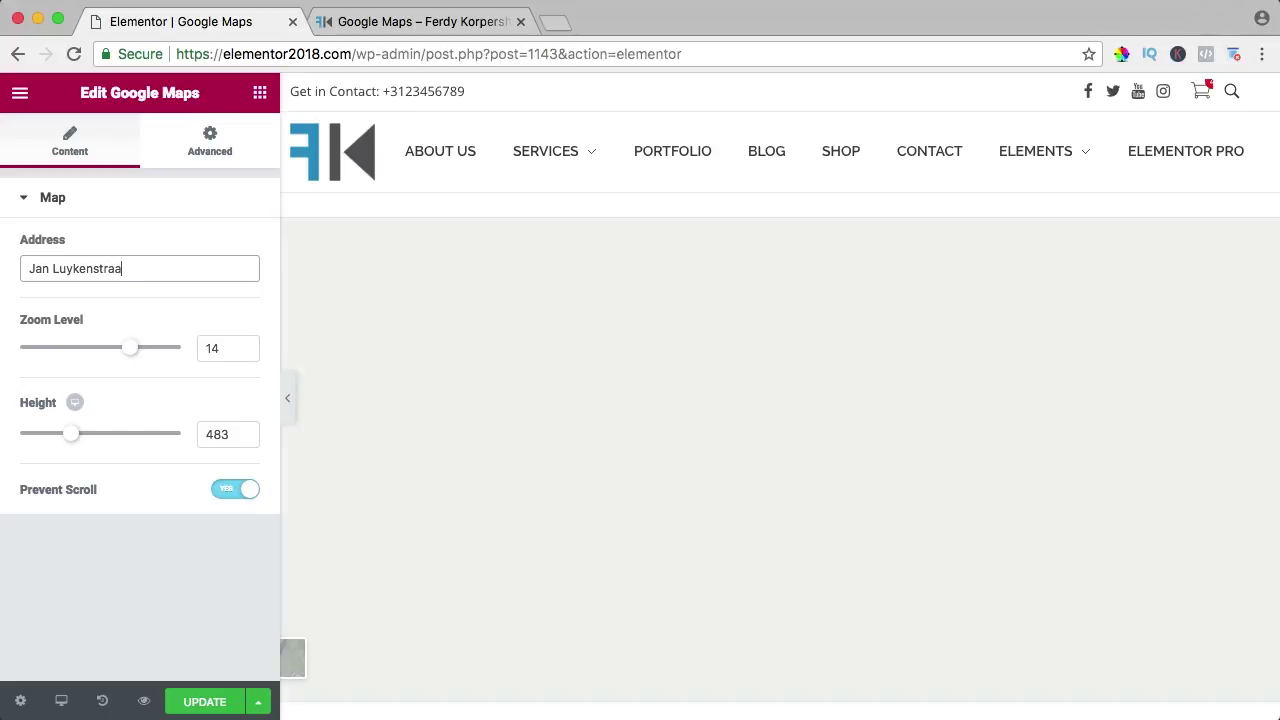
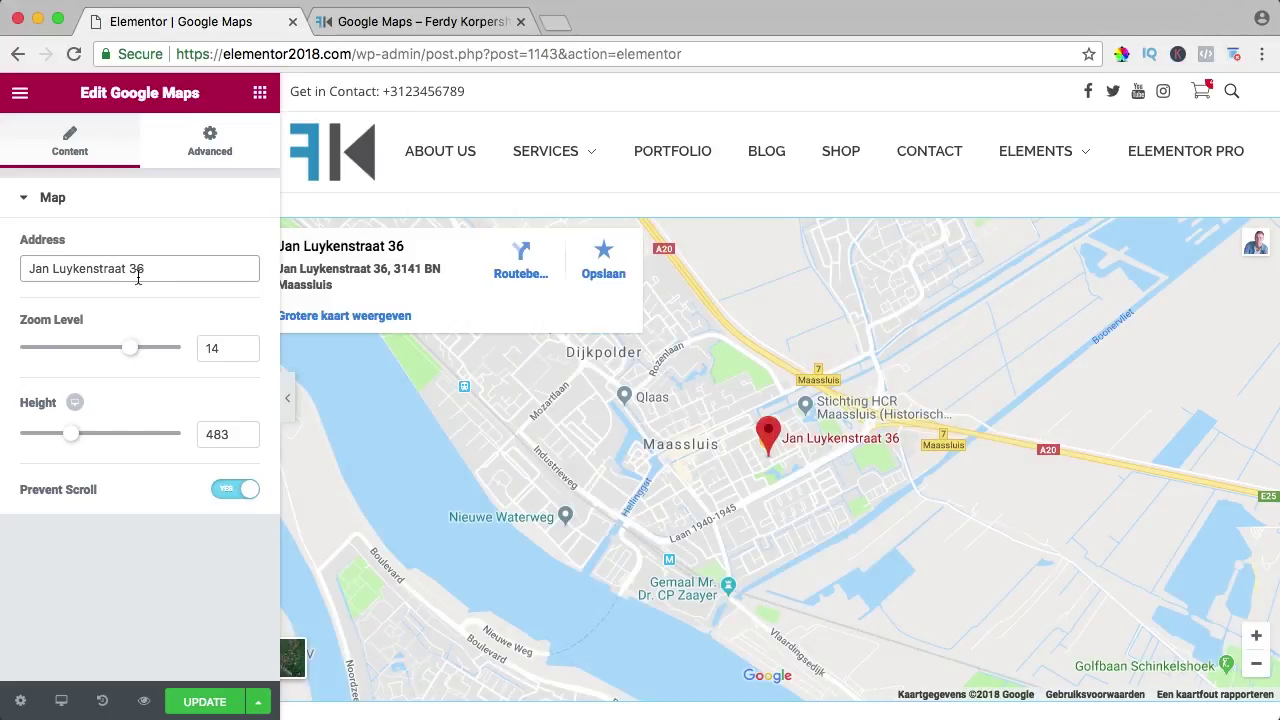
drag(131, 349, 164, 349)
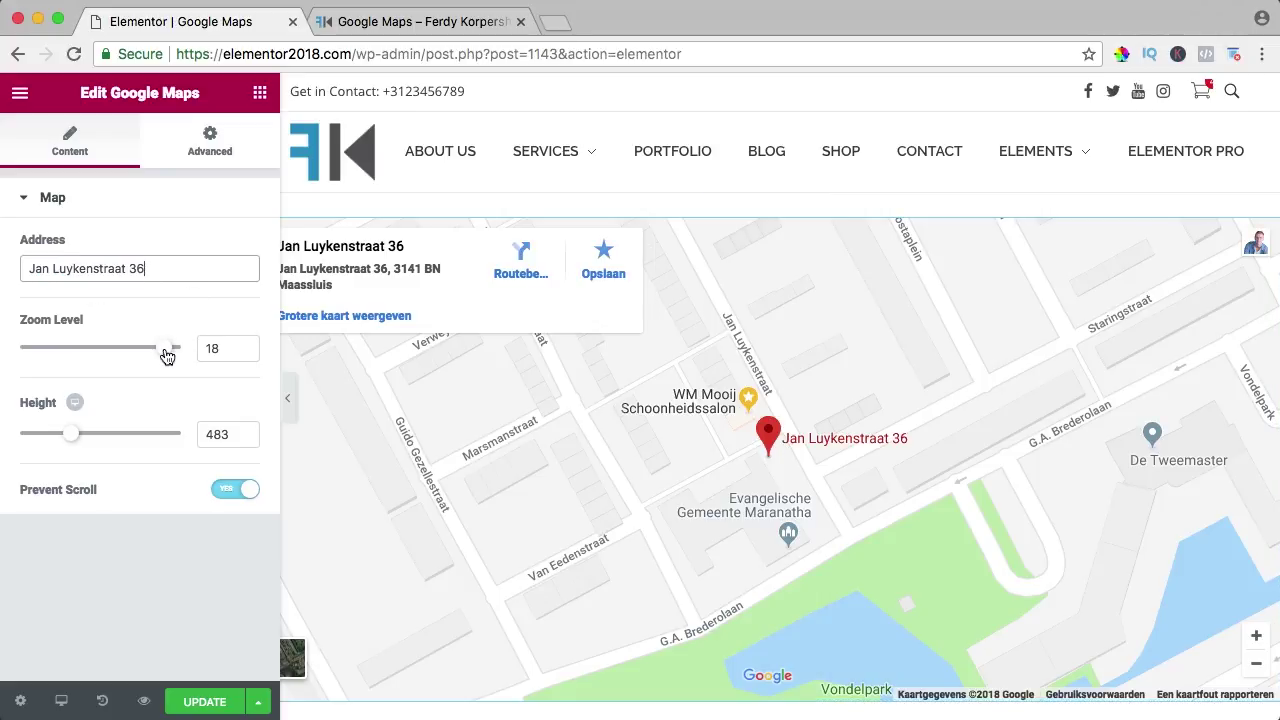
mouse_move(167, 349)
mouse_down()
mouse_move(180, 349)
mouse_move(163, 352)
mouse_up()
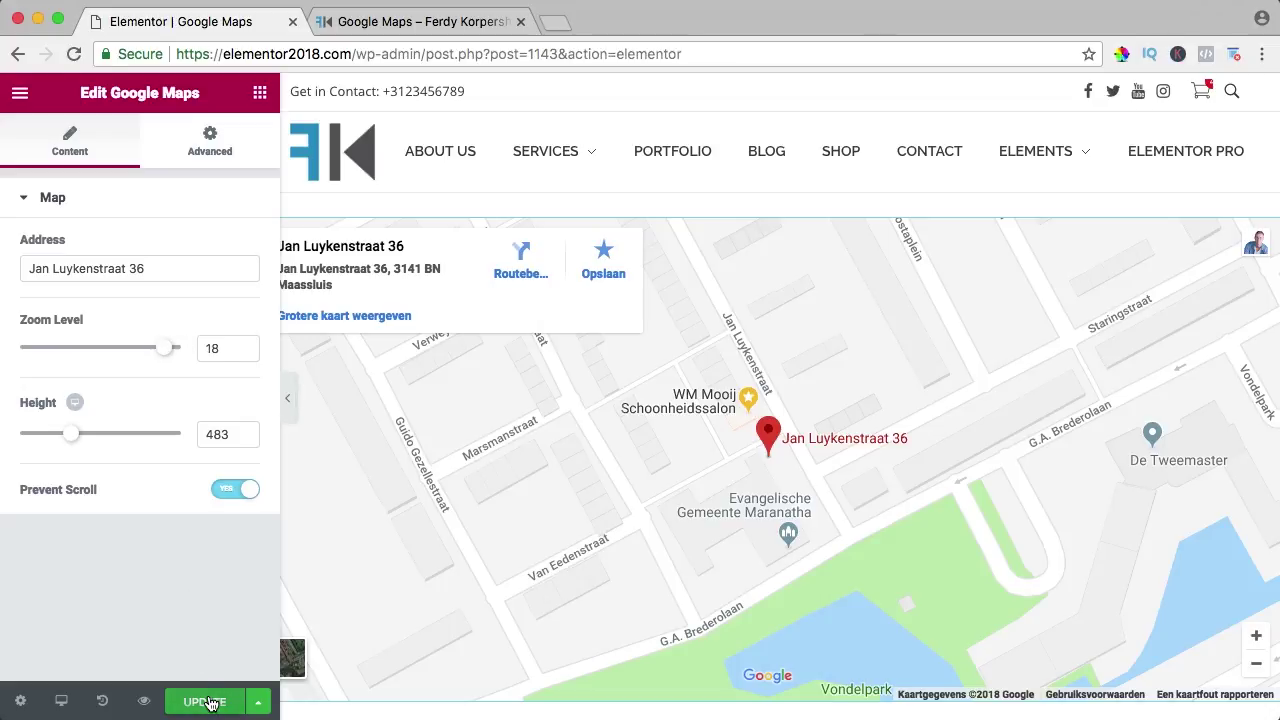
click(440, 21)
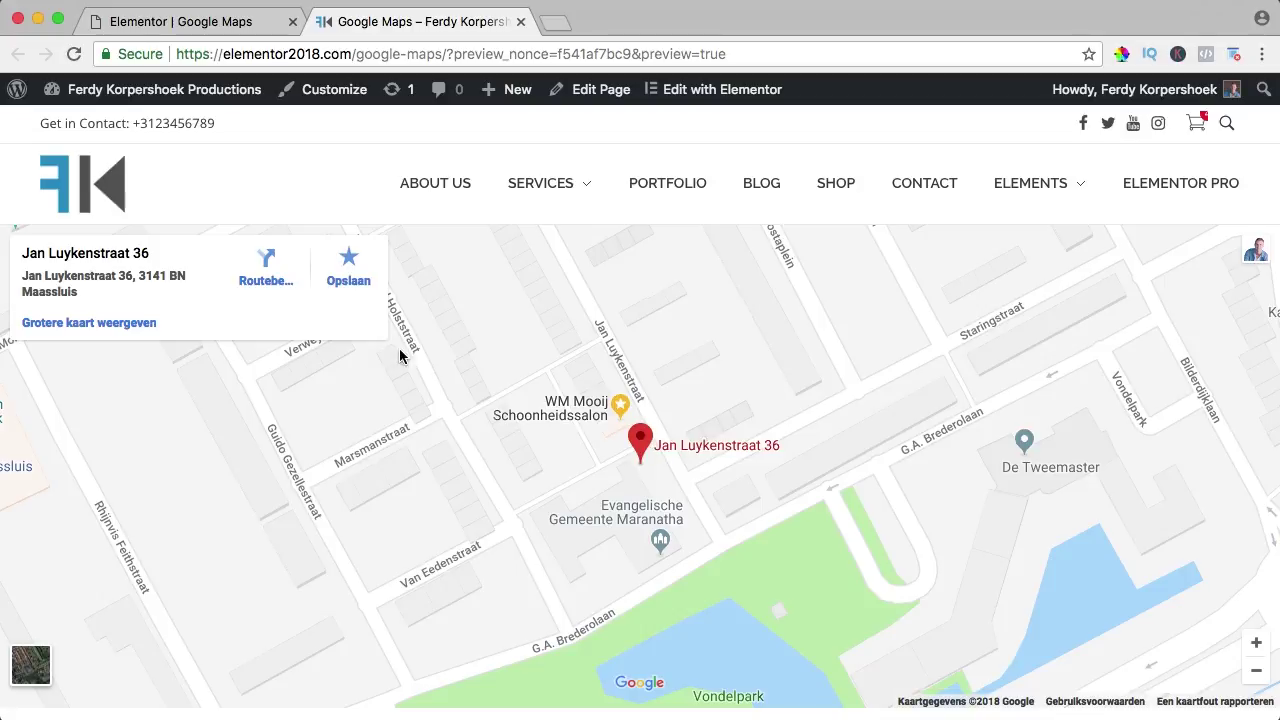
scroll(520, 385, down, 1)
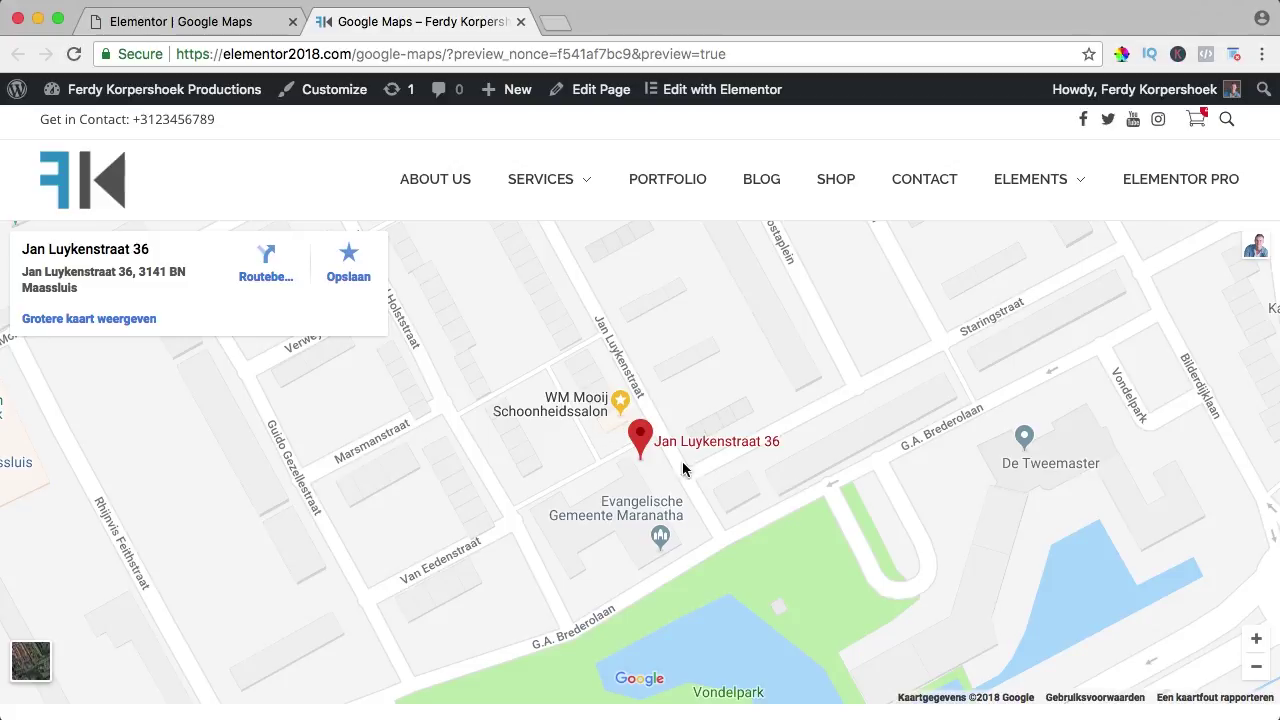
scroll(665, 475, down, 1)
scroll(670, 455, up, 1)
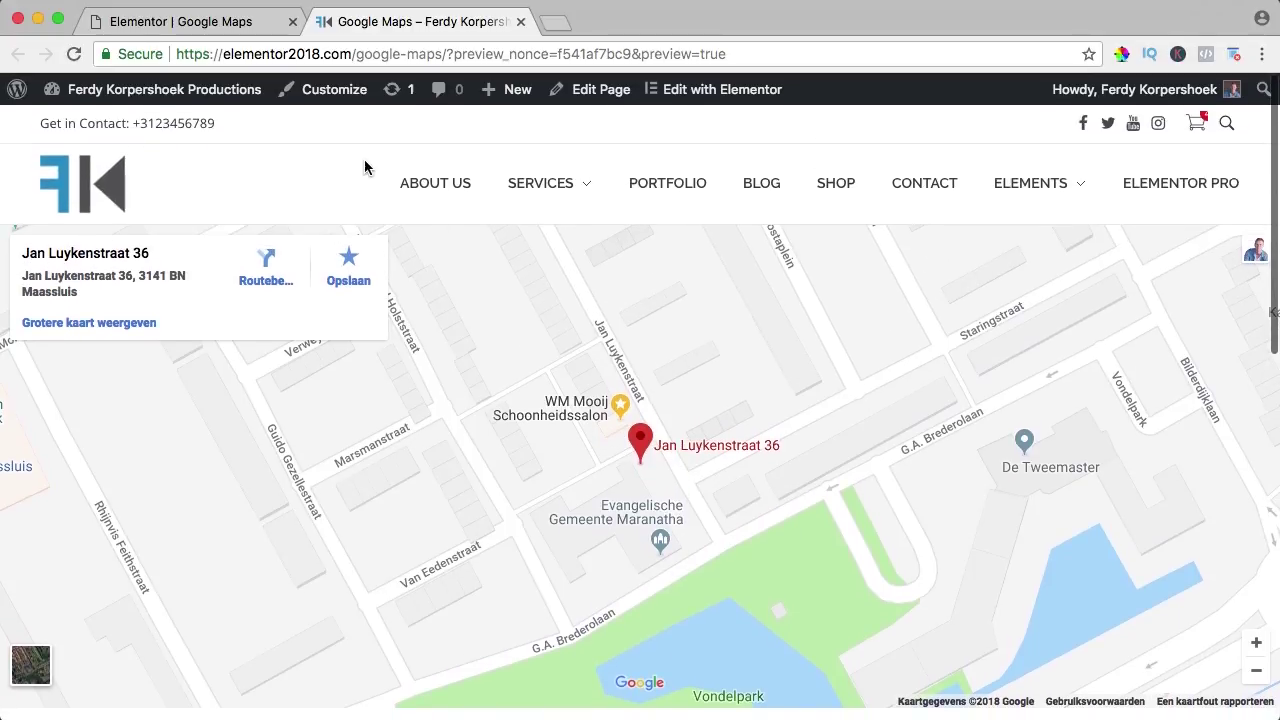